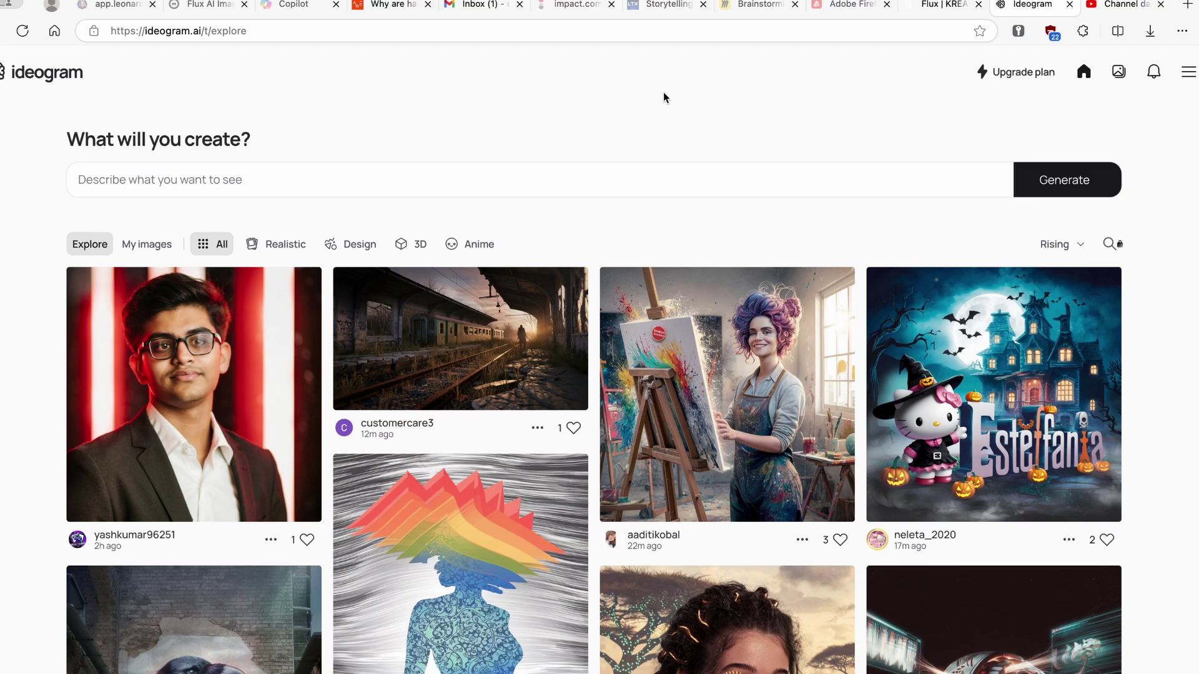
Review the subscription plans: the Free plan's daily credits and the Basic, Plus and Pro plans
click(1188, 71)
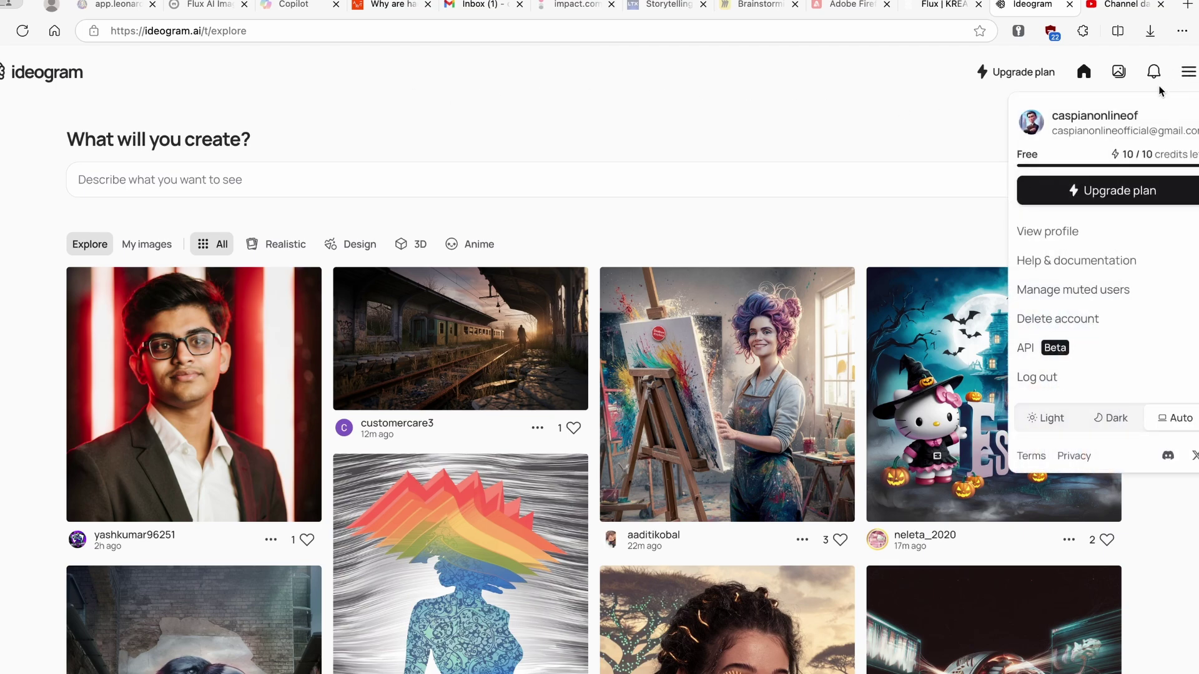
click(1137, 193)
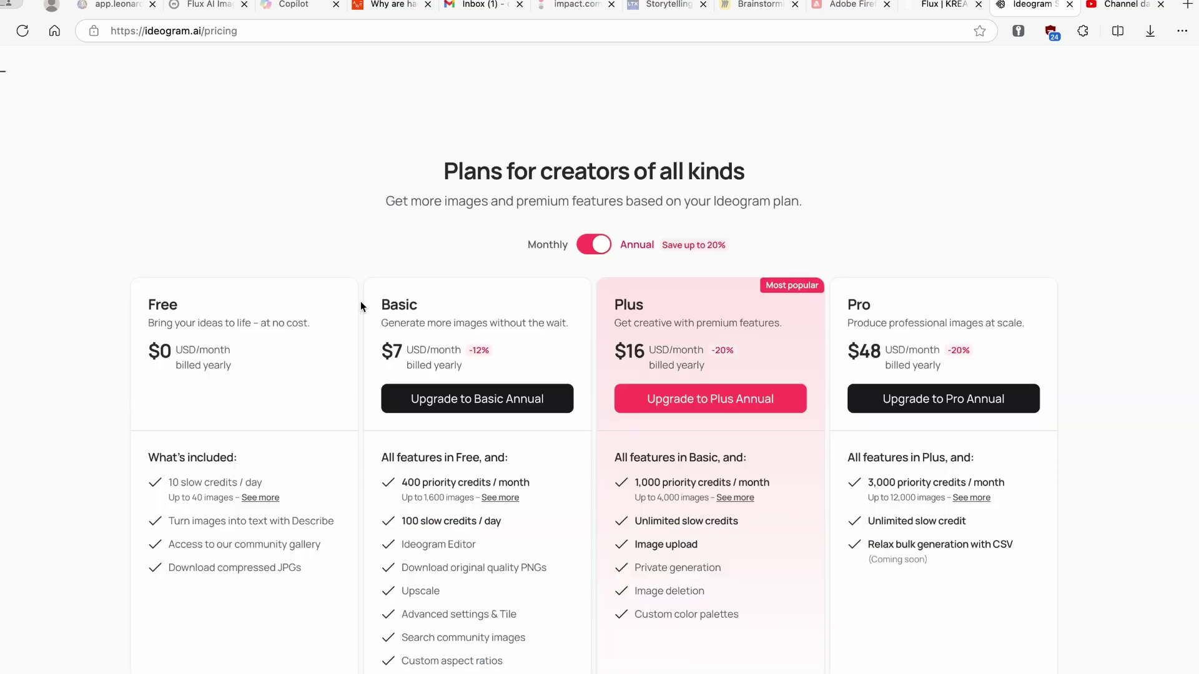
scroll(305, 331, down, 2)
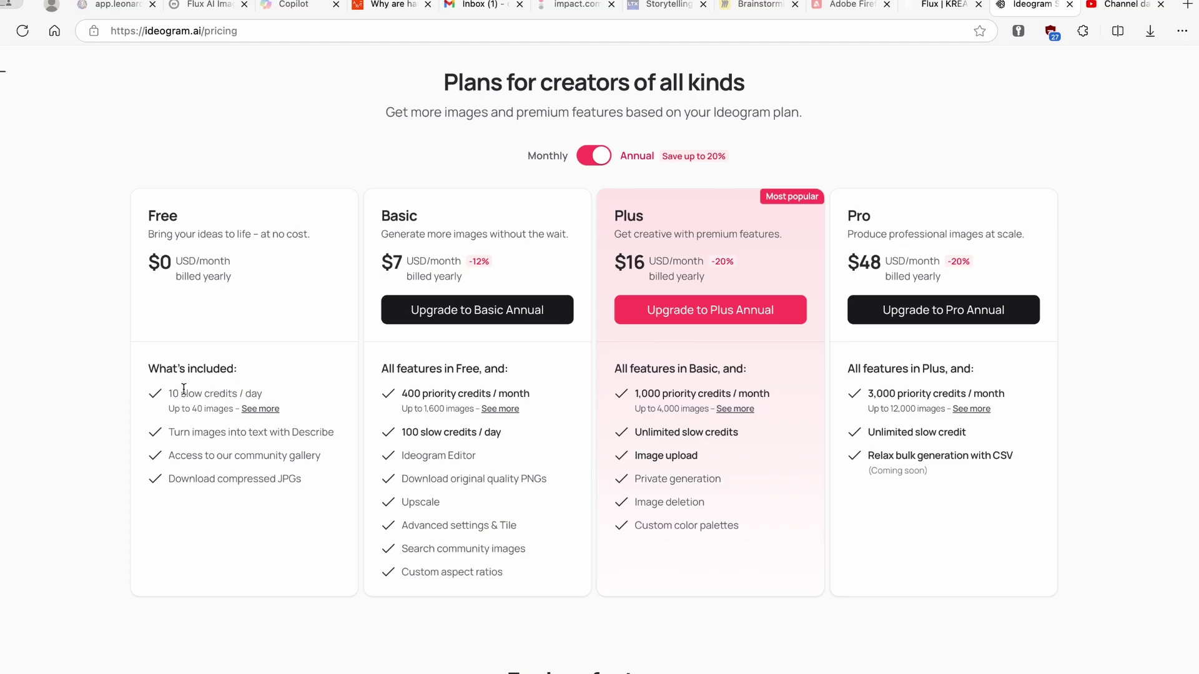
drag(169, 393, 254, 394)
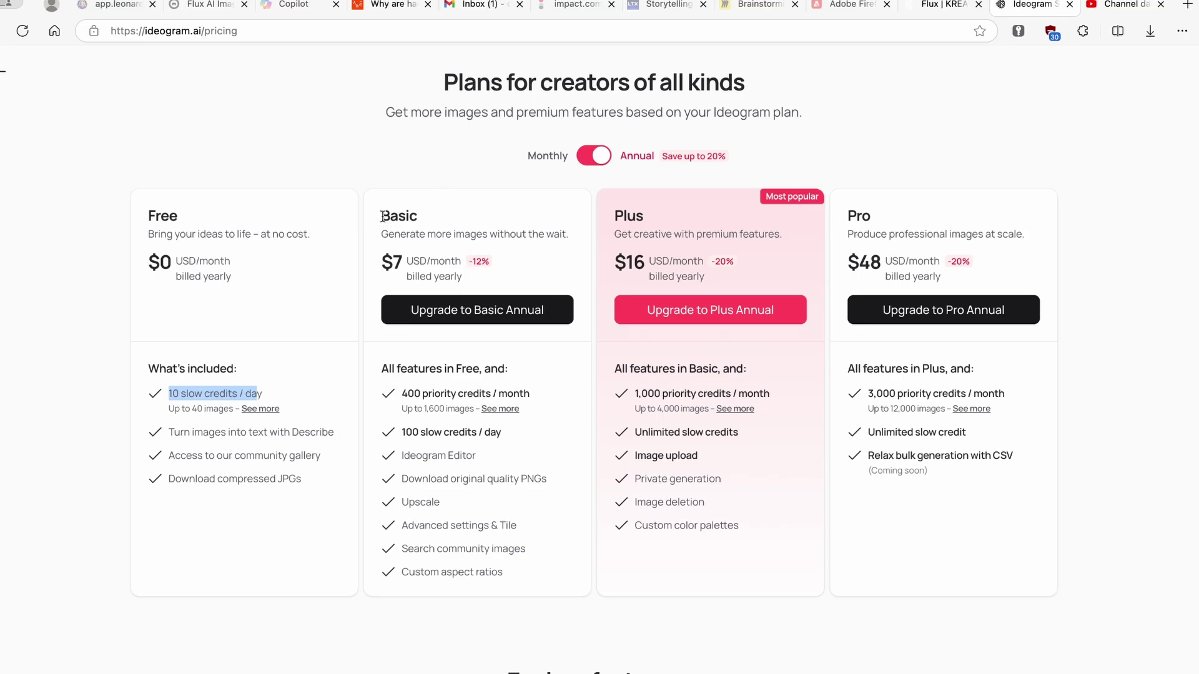
drag(383, 216, 437, 219)
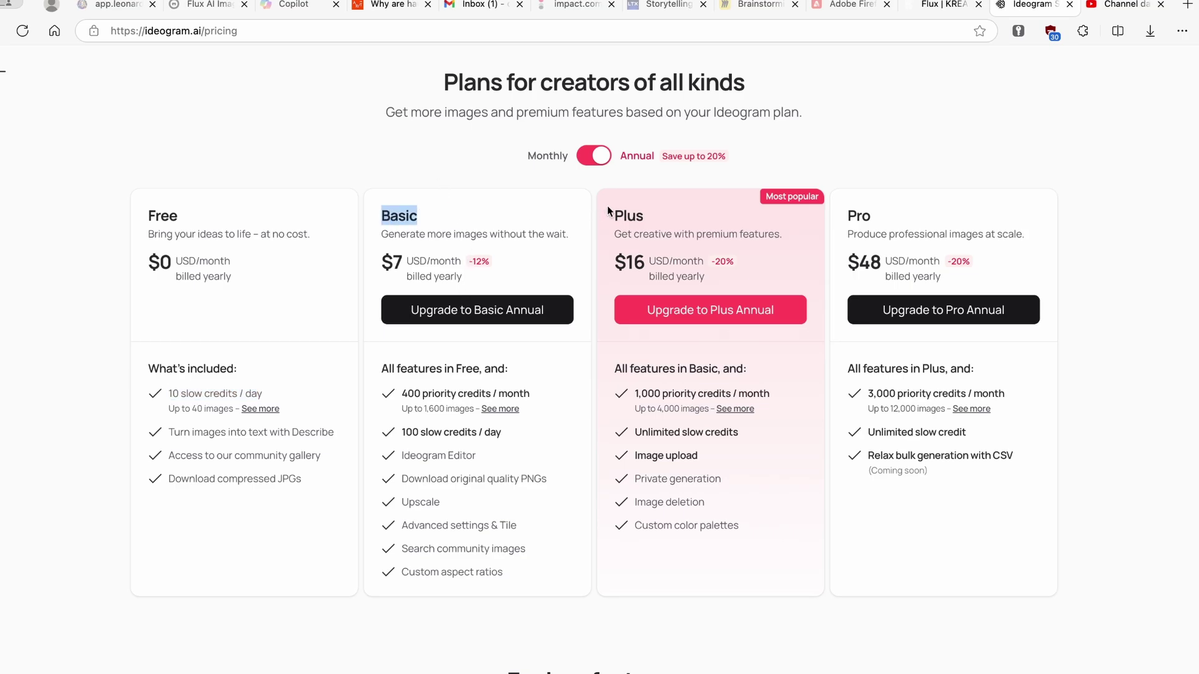
drag(609, 211, 649, 216)
drag(845, 216, 899, 217)
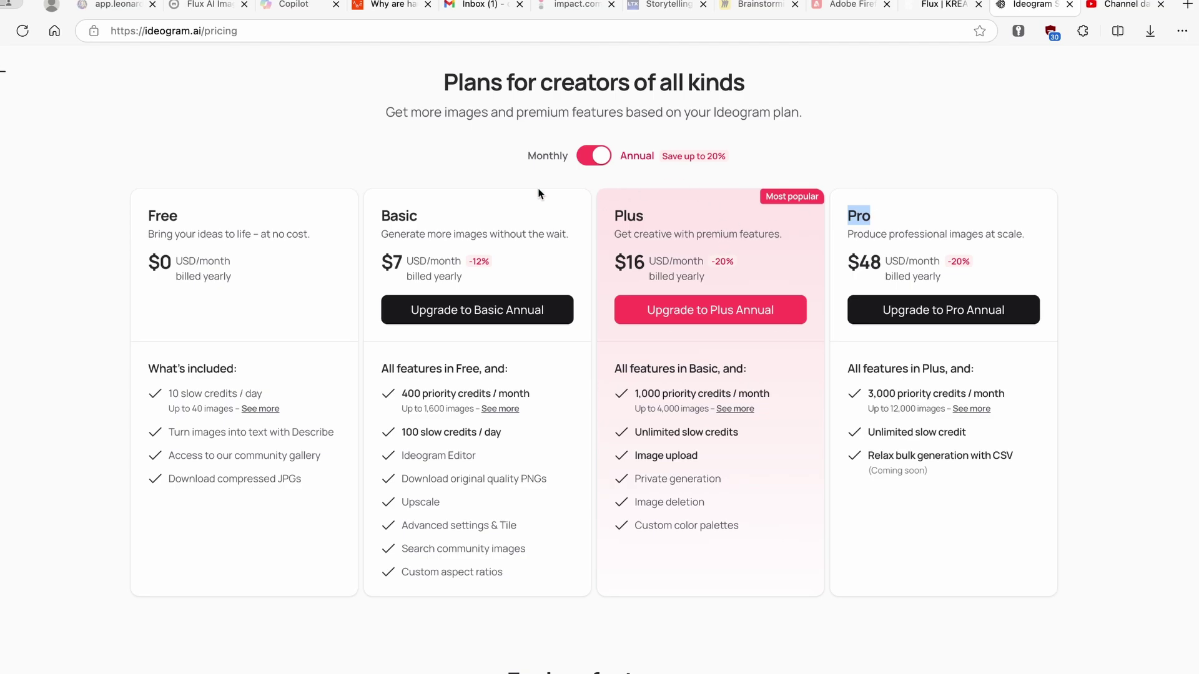
Scroll the Explore grid and open the smiling woman portrait in a glowing futuristic dirndl
scroll(368, 144, up, 2)
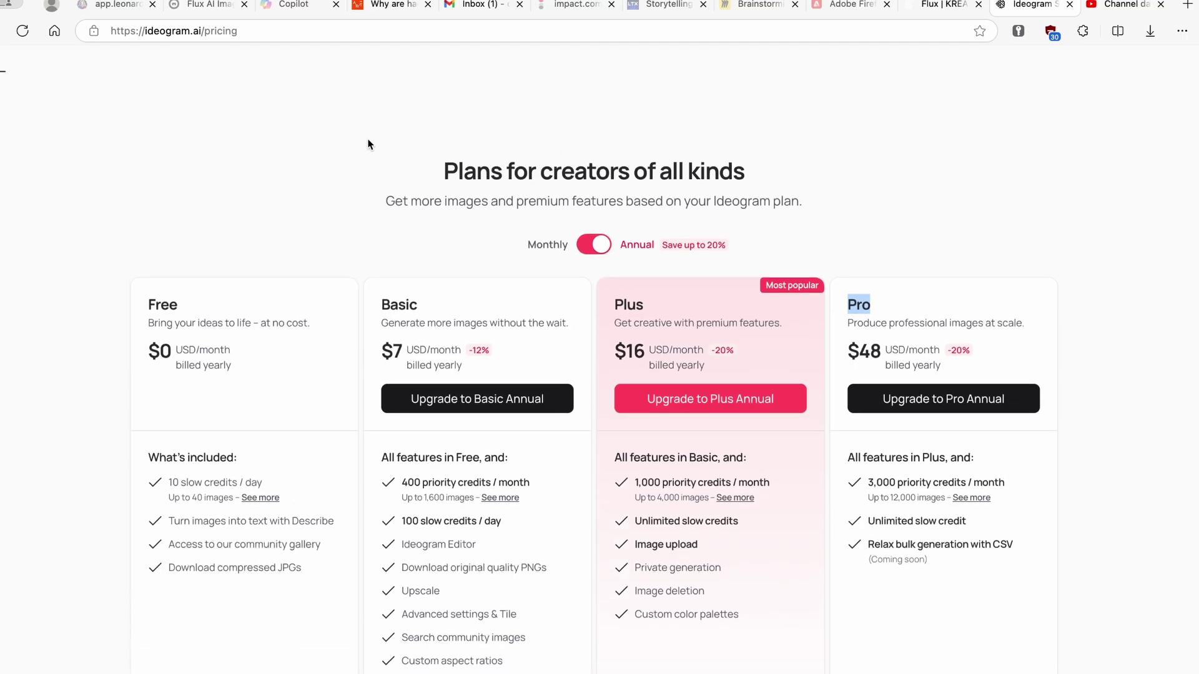
scroll(336, 145, left, 5)
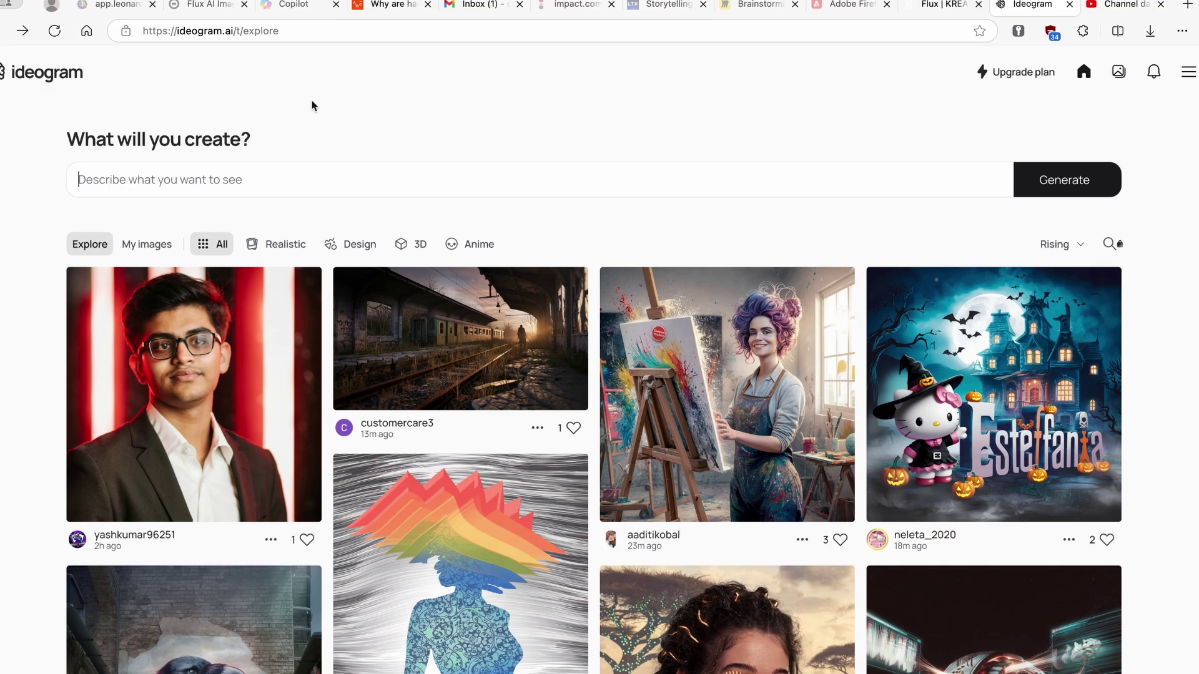
scroll(606, 134, down, 3)
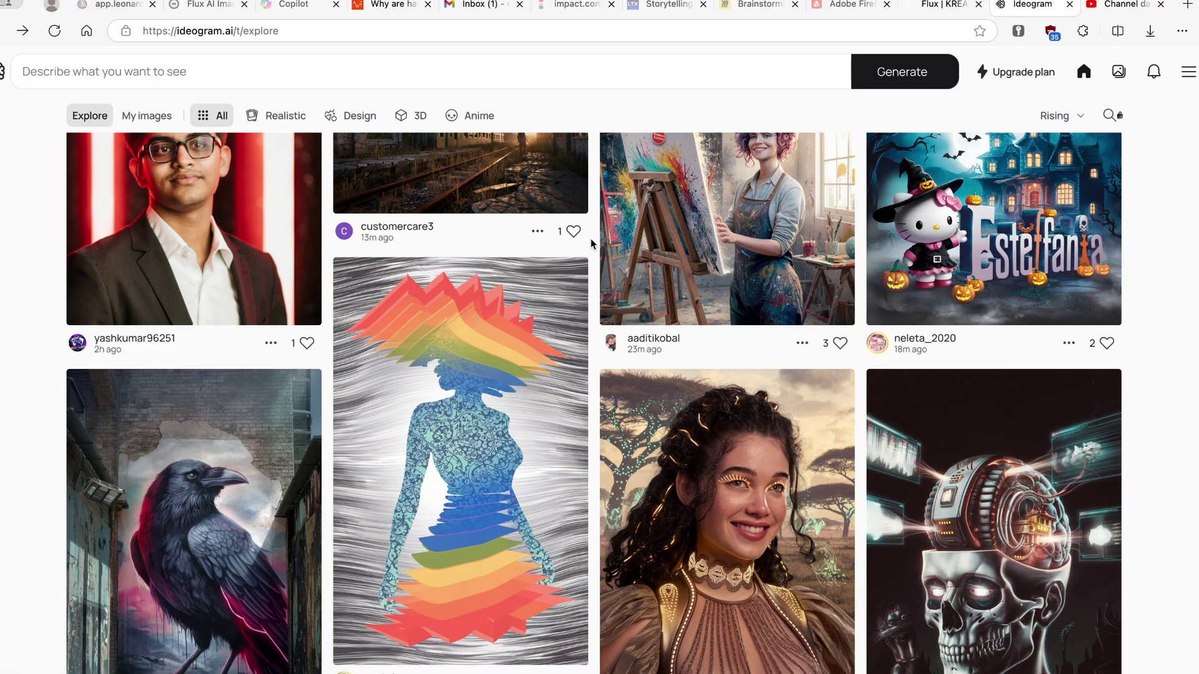
scroll(592, 244, down, 4)
click(726, 232)
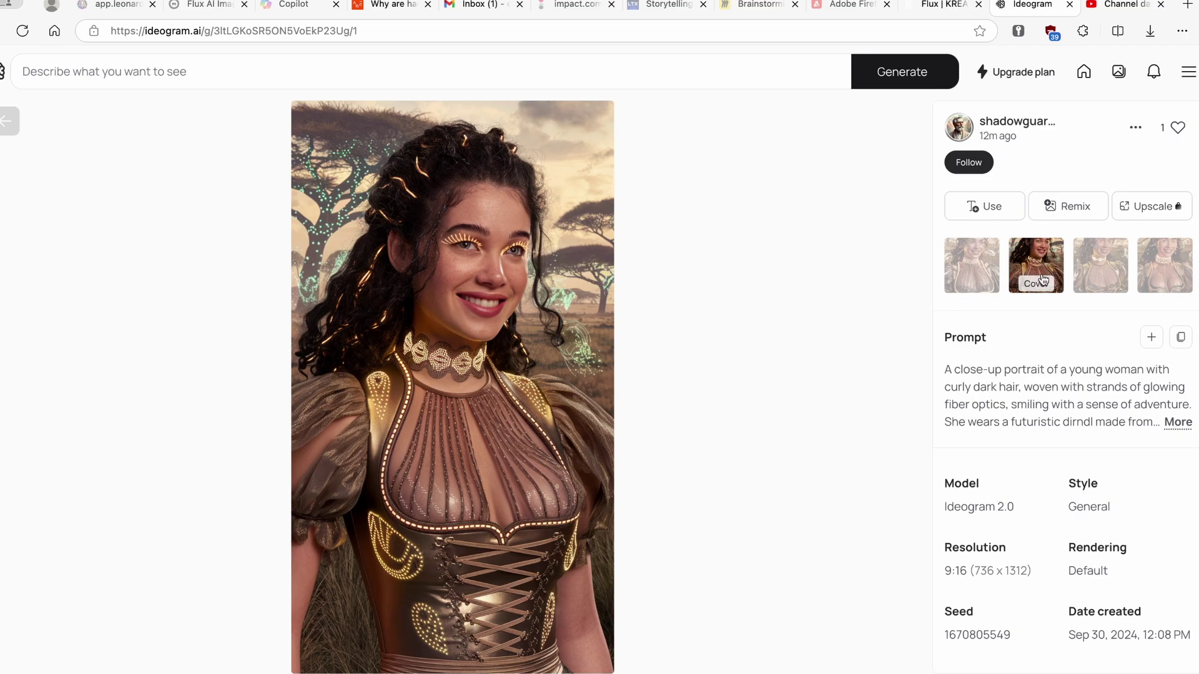
Show the portrait's first, third and then fourth variants in turn
click(986, 258)
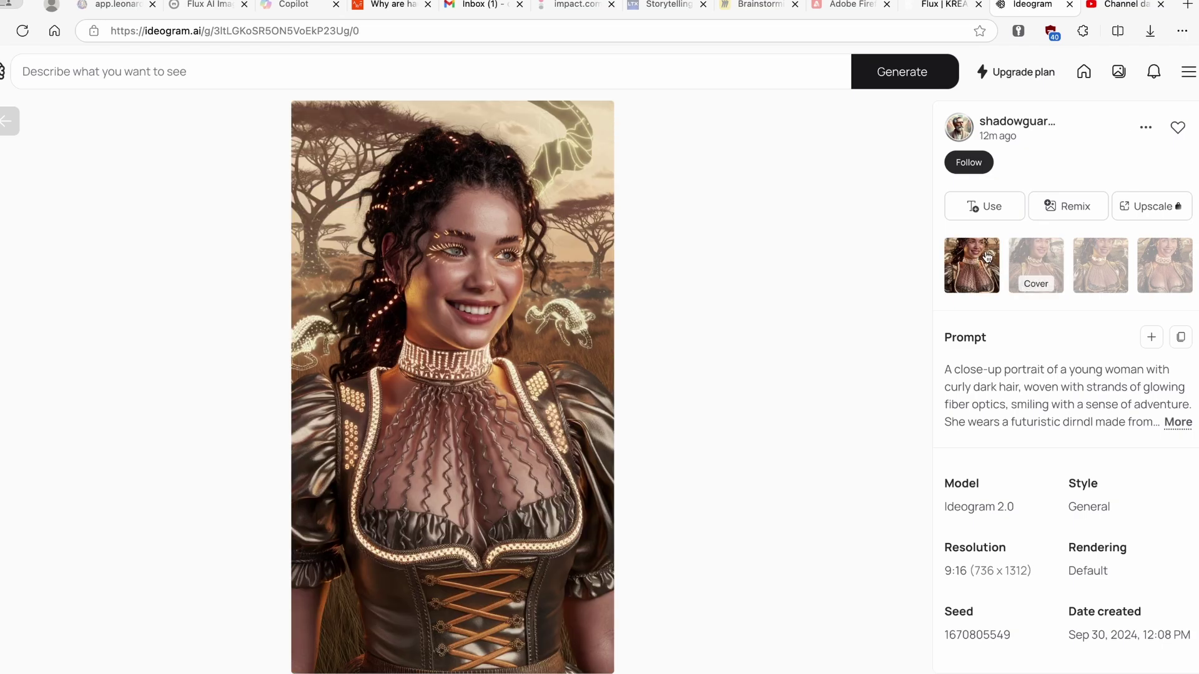
click(1109, 250)
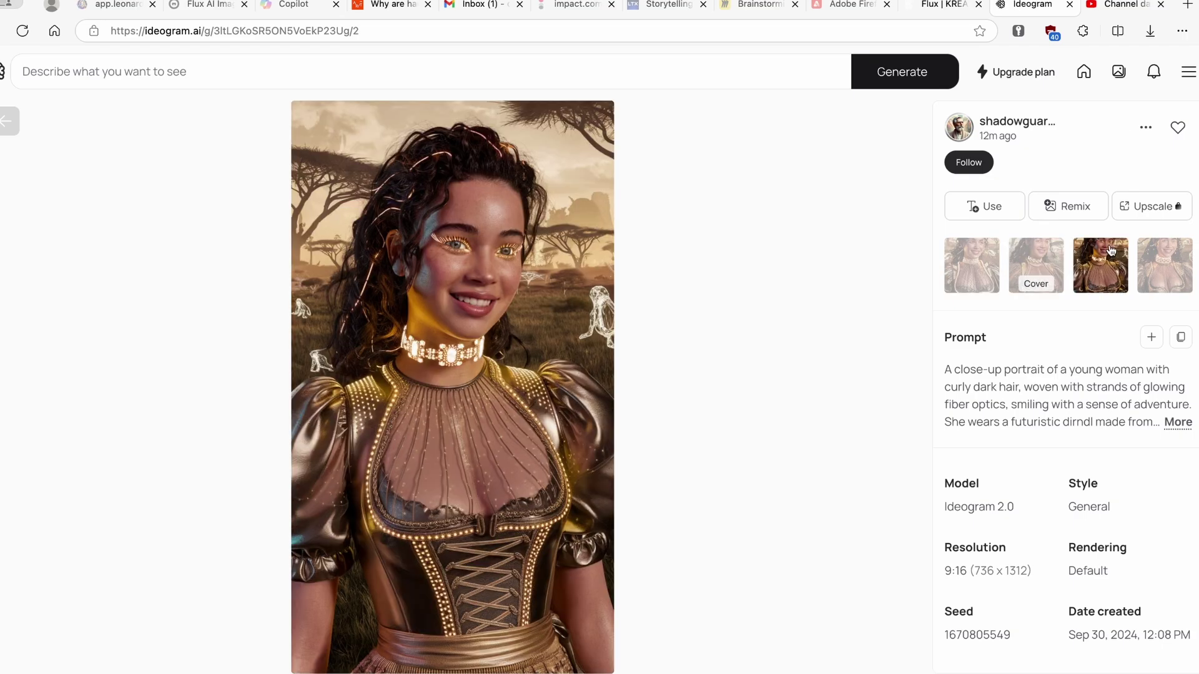
click(1144, 251)
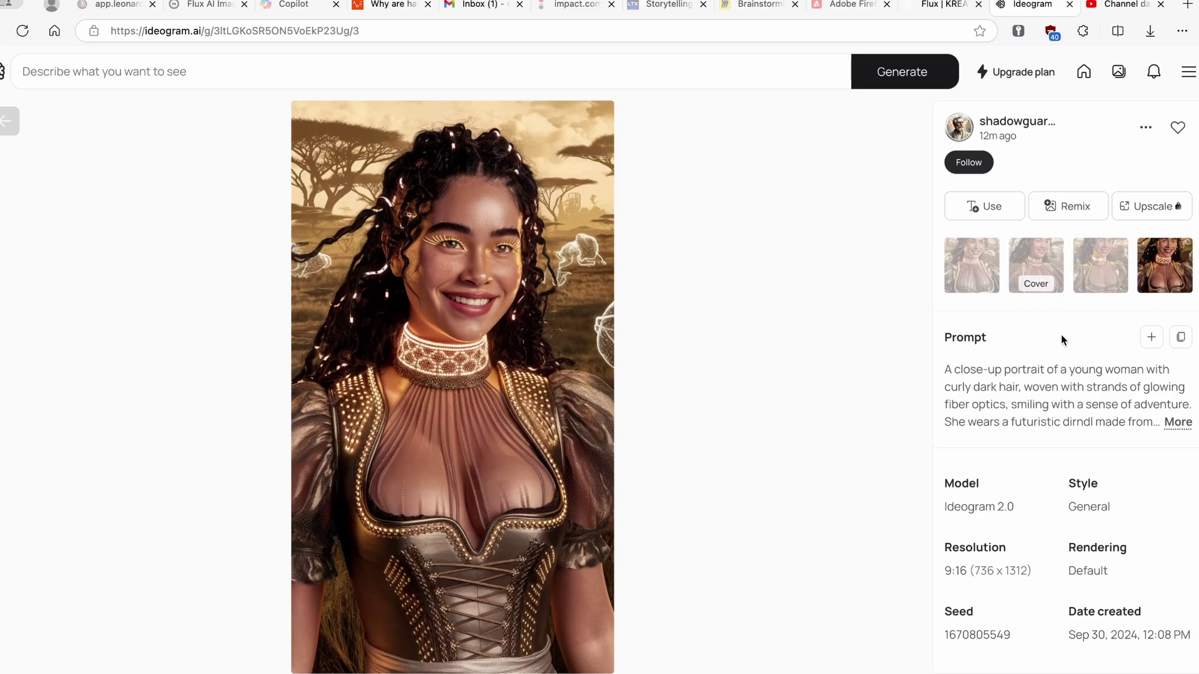
Reuse the portrait's glowing-dirndl prompt, selecting its full text in the prompt editor before closing it
click(997, 213)
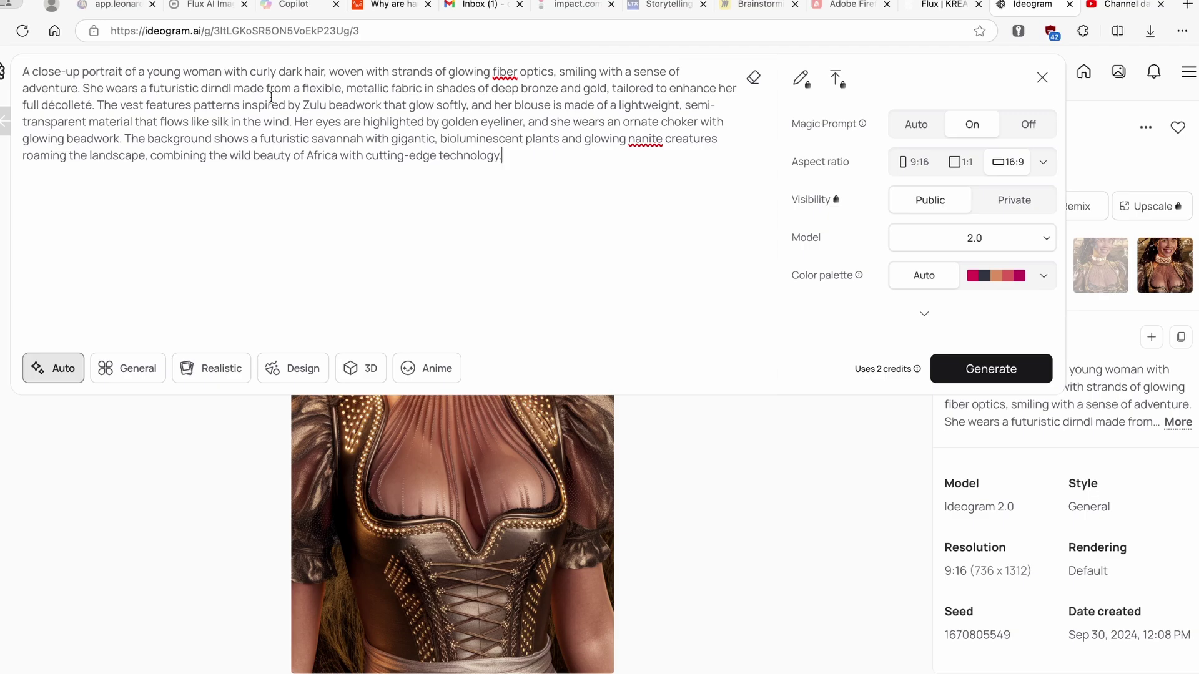
drag(25, 70, 549, 153)
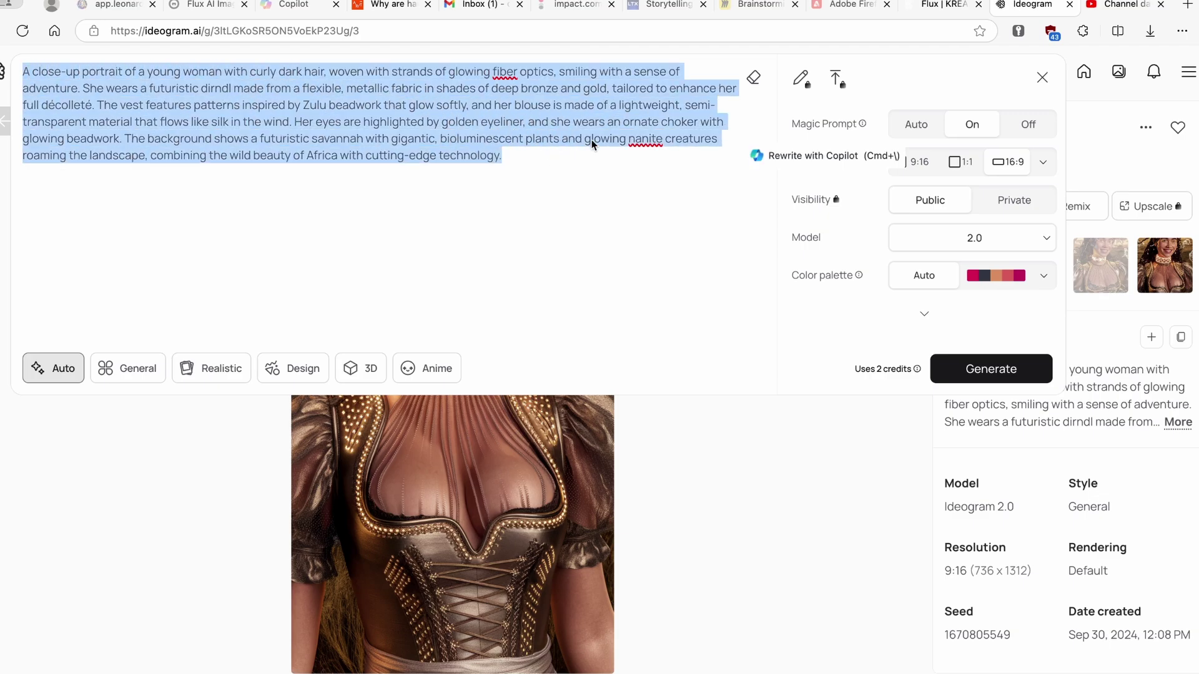
click(1042, 78)
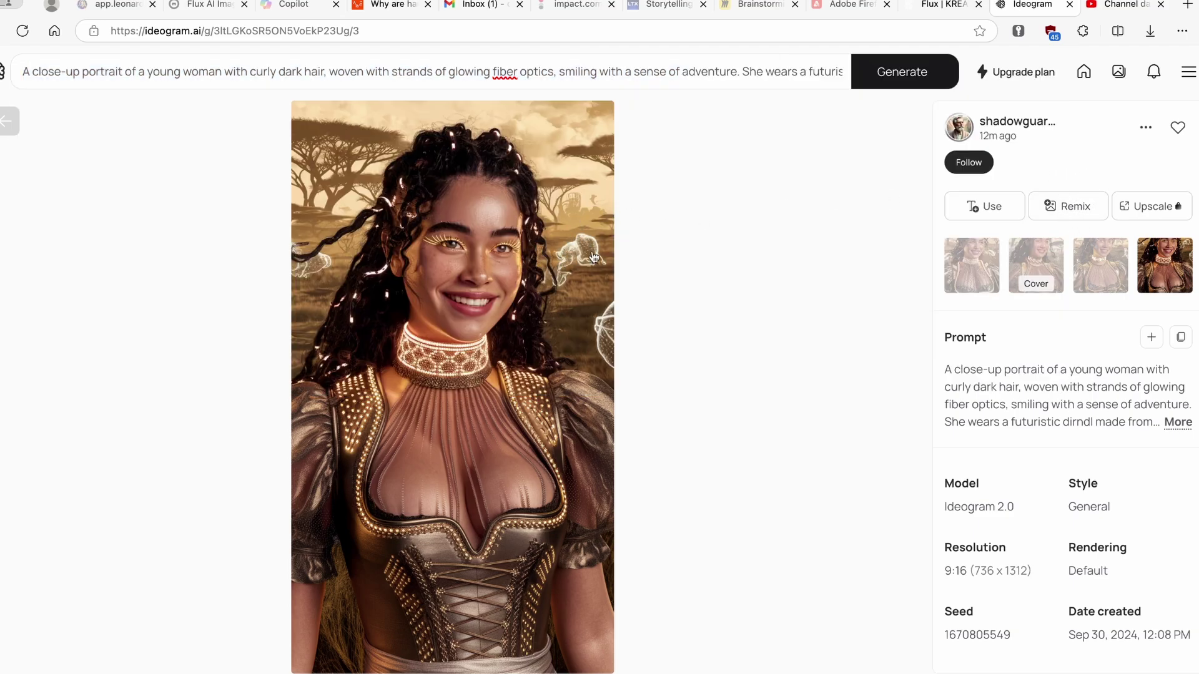
Review the portrait's Model, Rendering, Resolution and Date created details
scroll(1091, 326, down, 1)
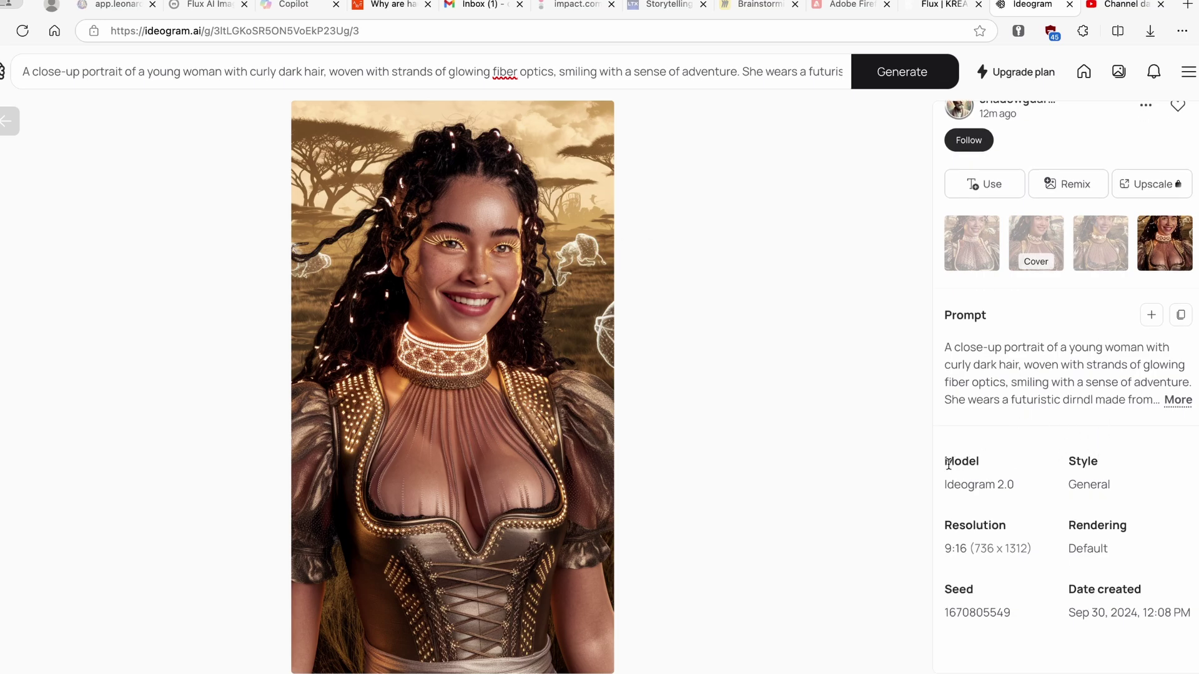
drag(944, 462, 991, 458)
drag(1068, 525, 1145, 523)
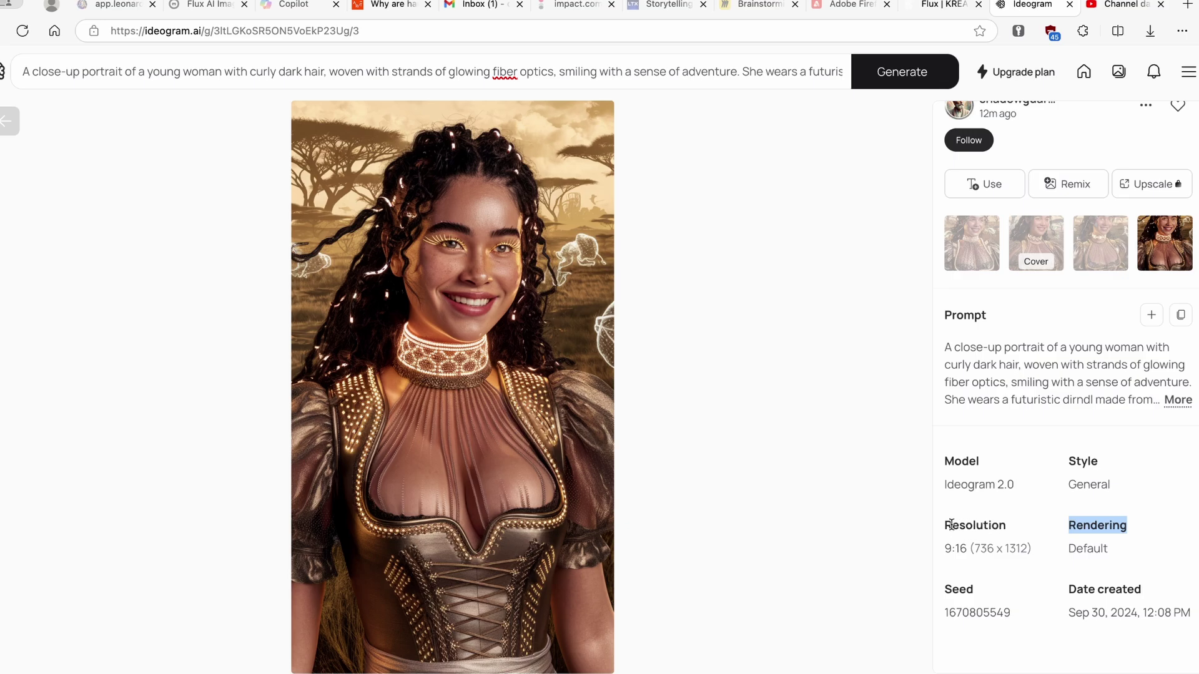
drag(944, 525, 1011, 524)
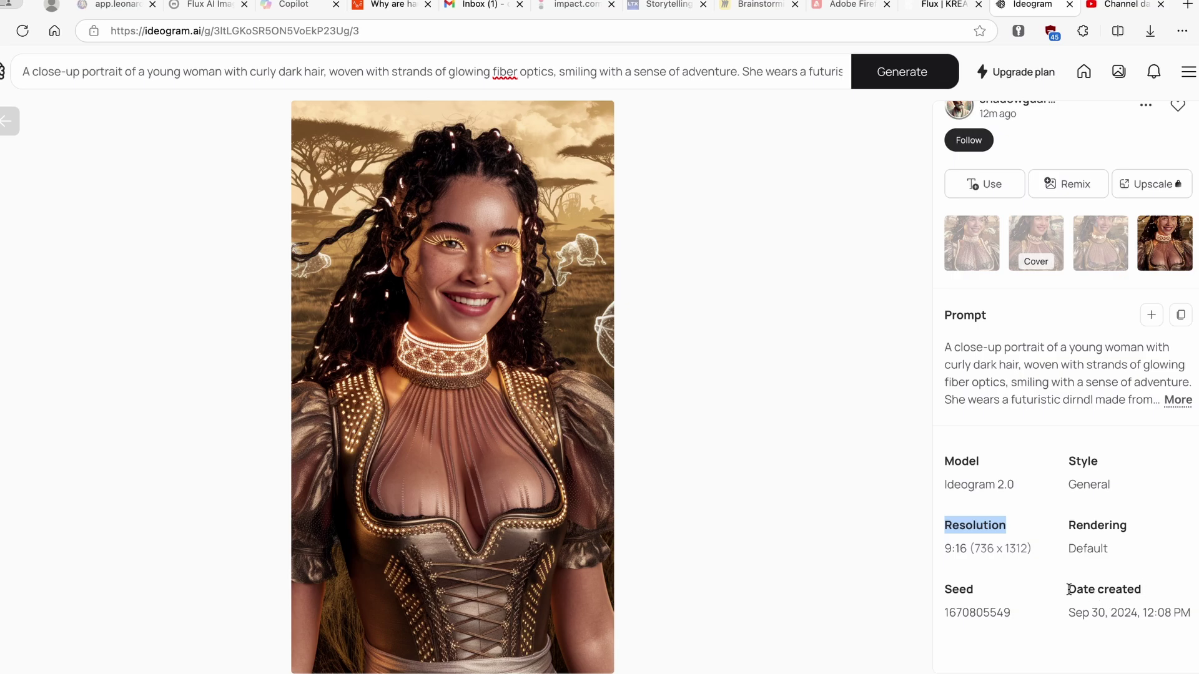
drag(1067, 589, 1150, 588)
Return to Explore and reopen the dirndl portrait to show its cover image
scroll(1092, 383, up, 1)
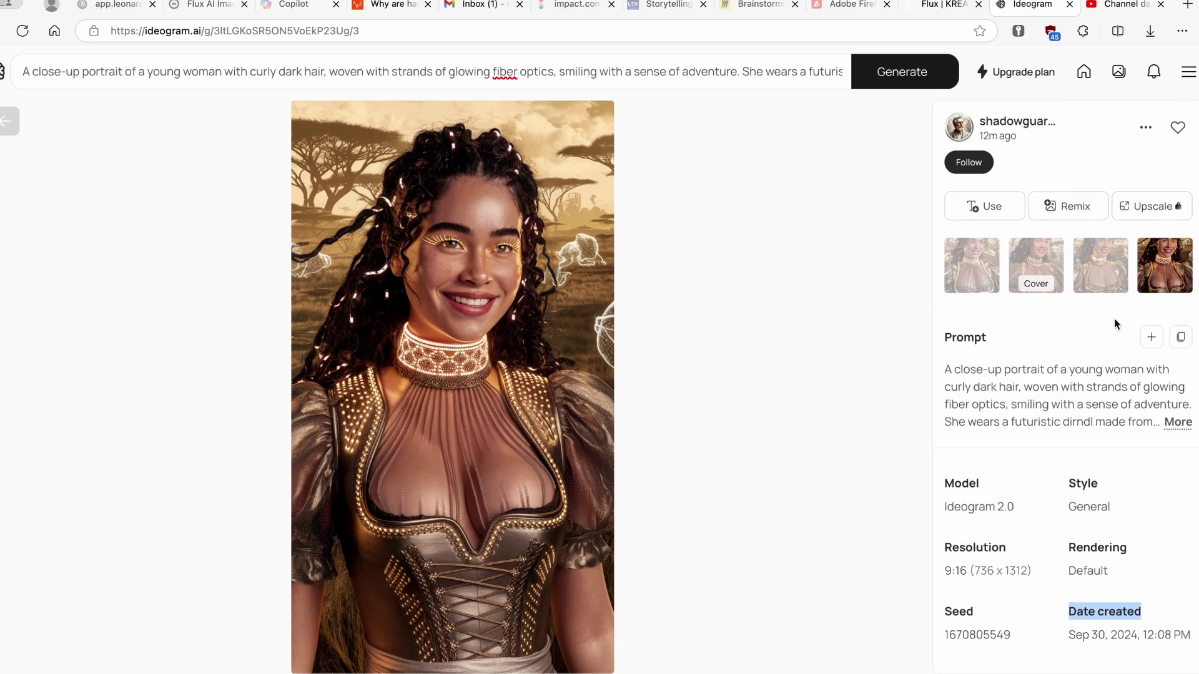
click(764, 205)
click(742, 240)
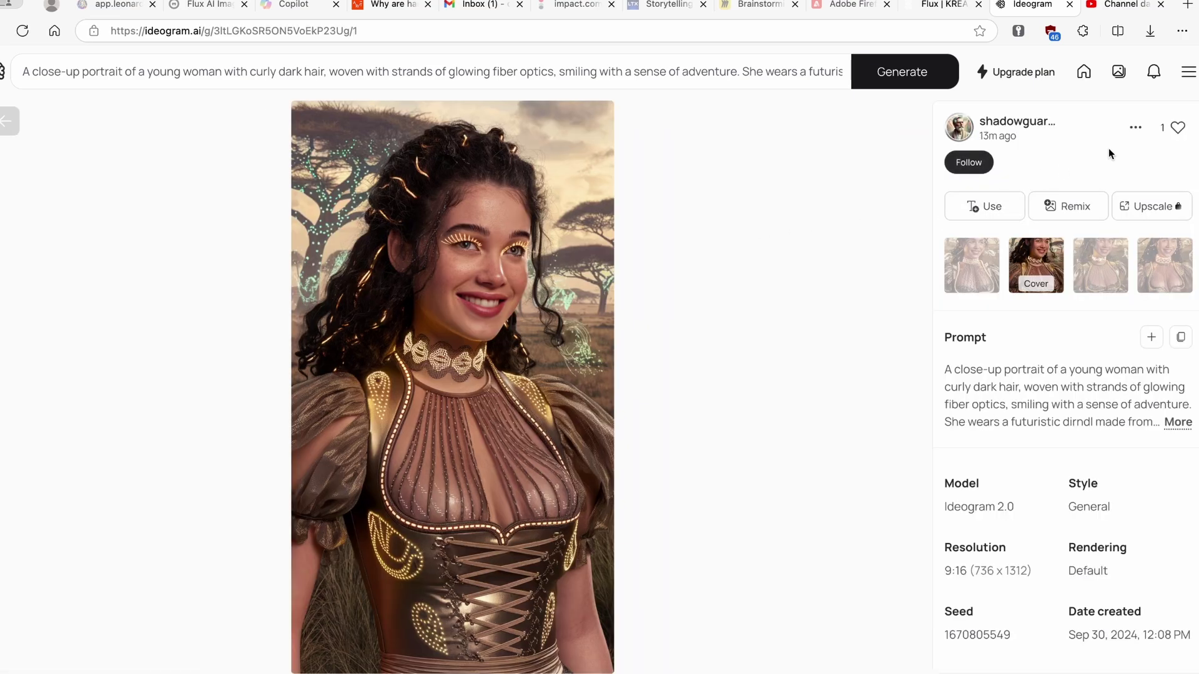
Download the cover portrait as a JPEG at 70% quality from its options menu
click(1138, 129)
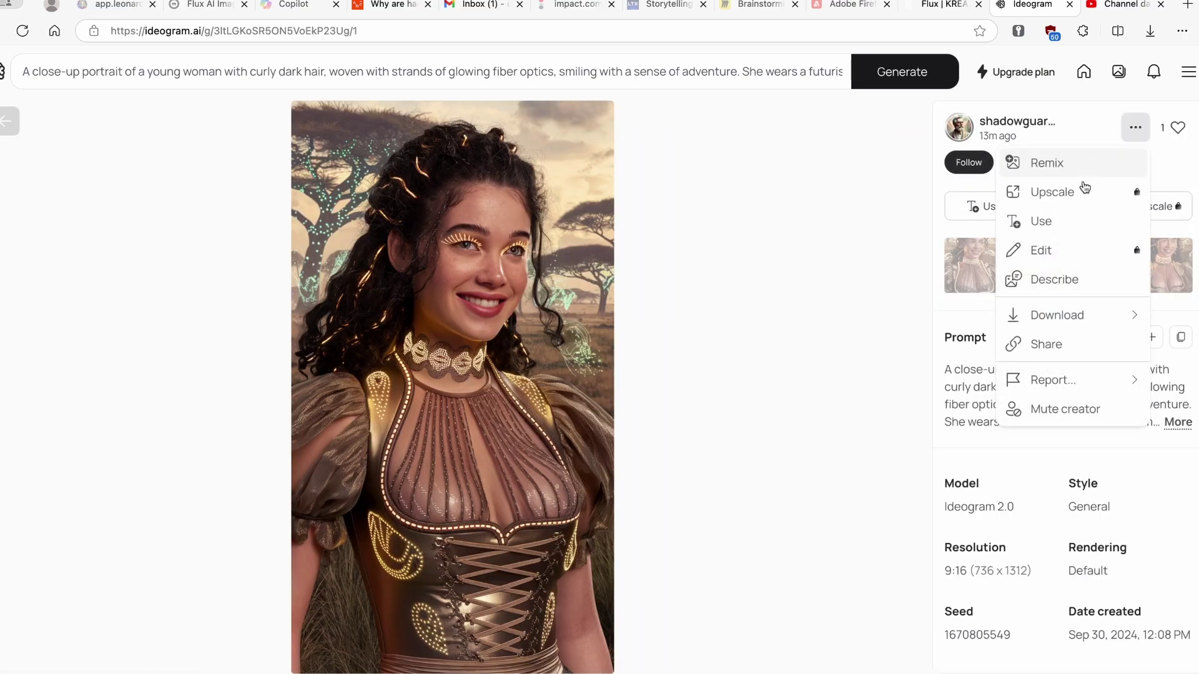
mouse_move(1072, 318)
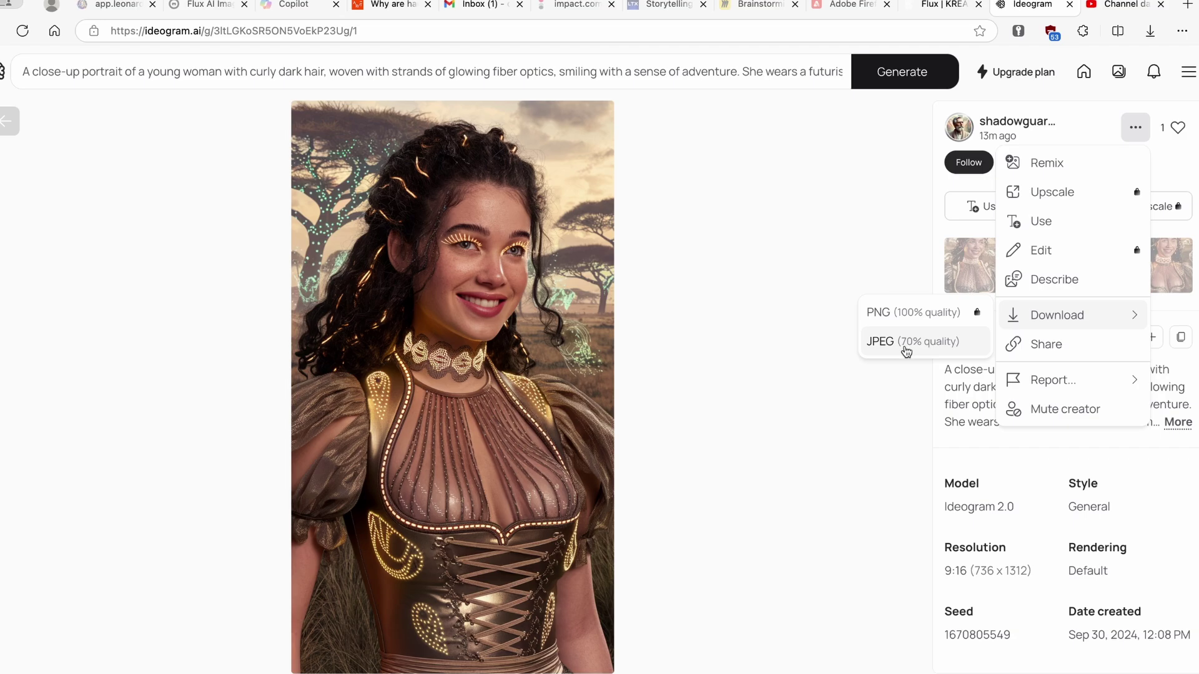
click(906, 351)
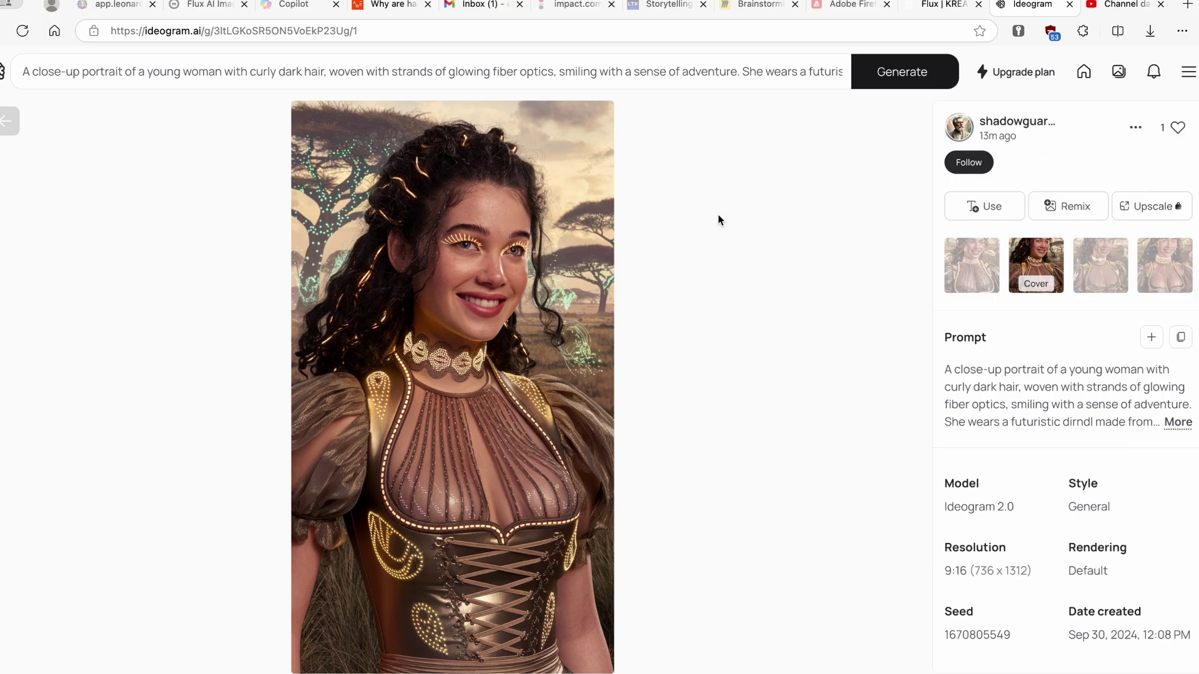
Browse the Realistic feed and preview the boys-in-forest image's details
click(9, 120)
scroll(625, 262, down, 15)
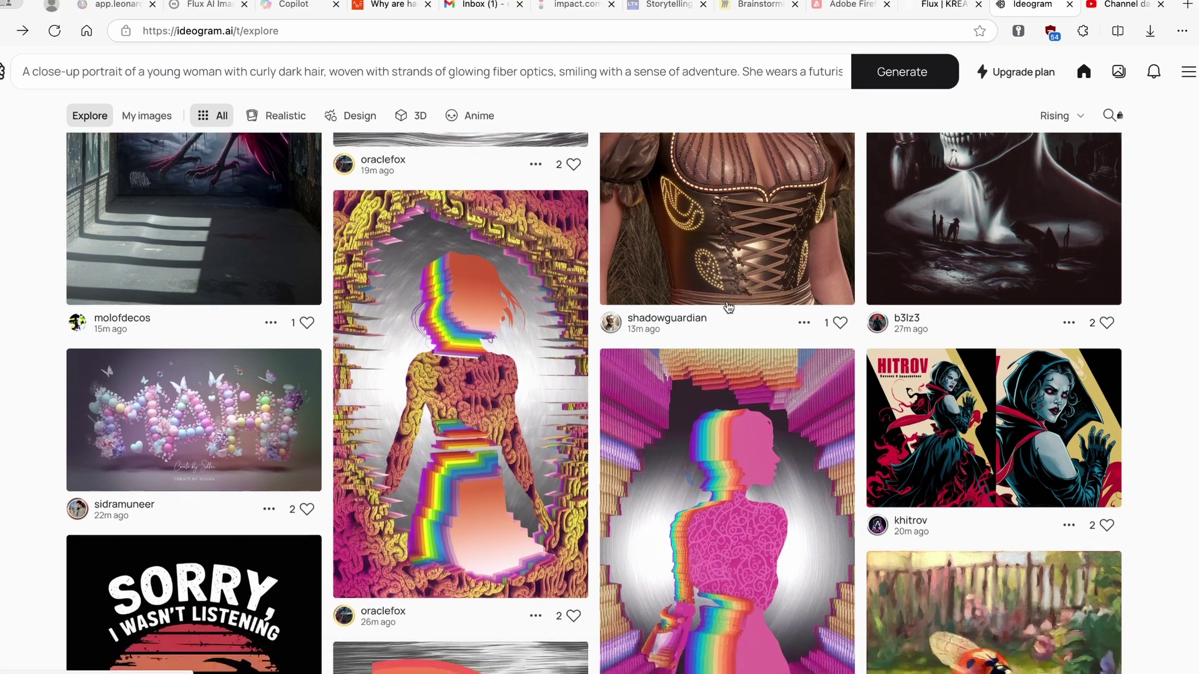
scroll(734, 303, up, 10)
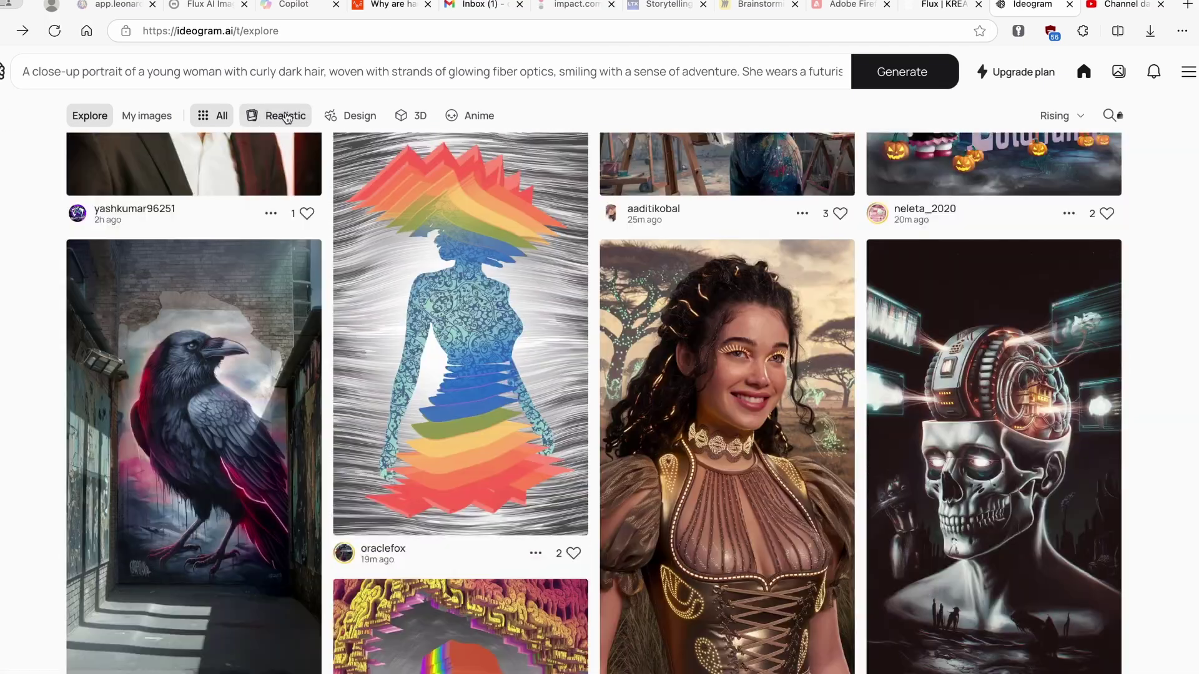
click(284, 116)
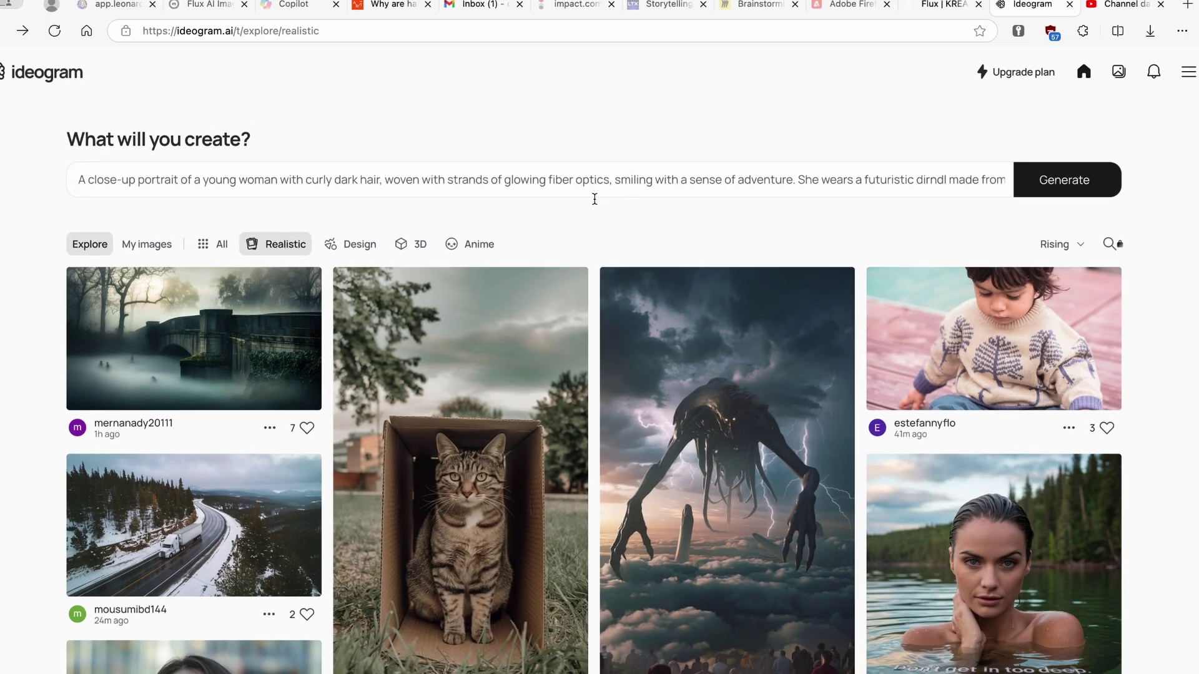
scroll(700, 313, down, 10)
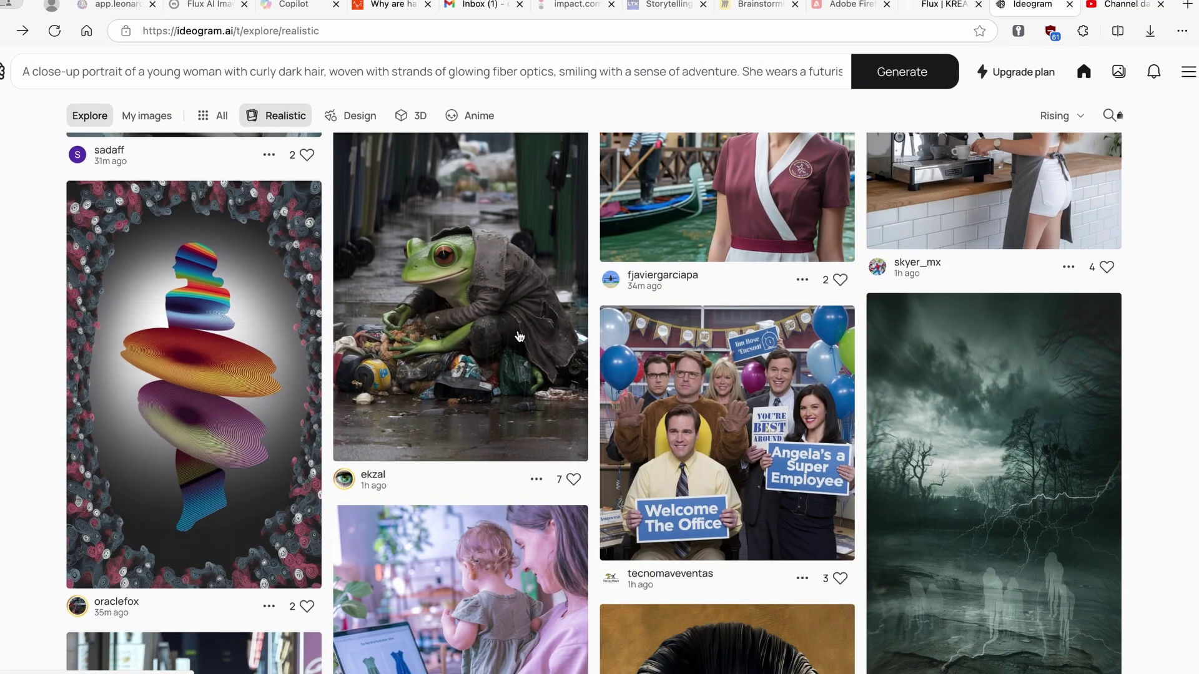
scroll(518, 336, down, 10)
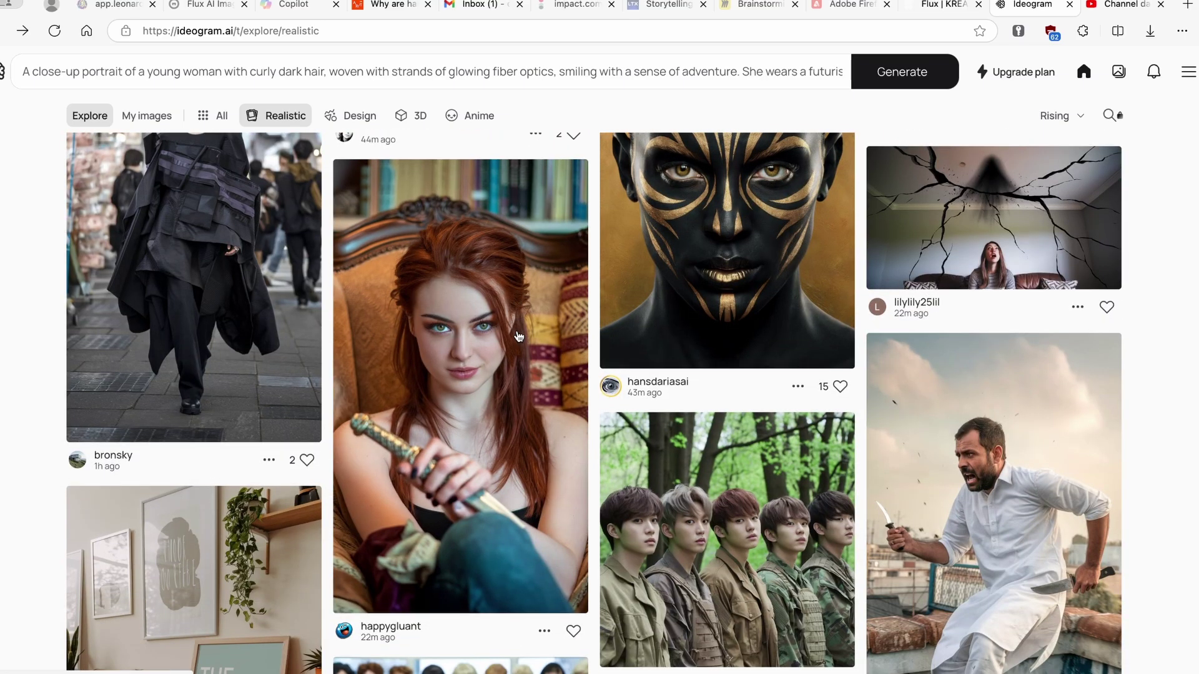
scroll(518, 336, down, 5)
scroll(710, 336, up, 2)
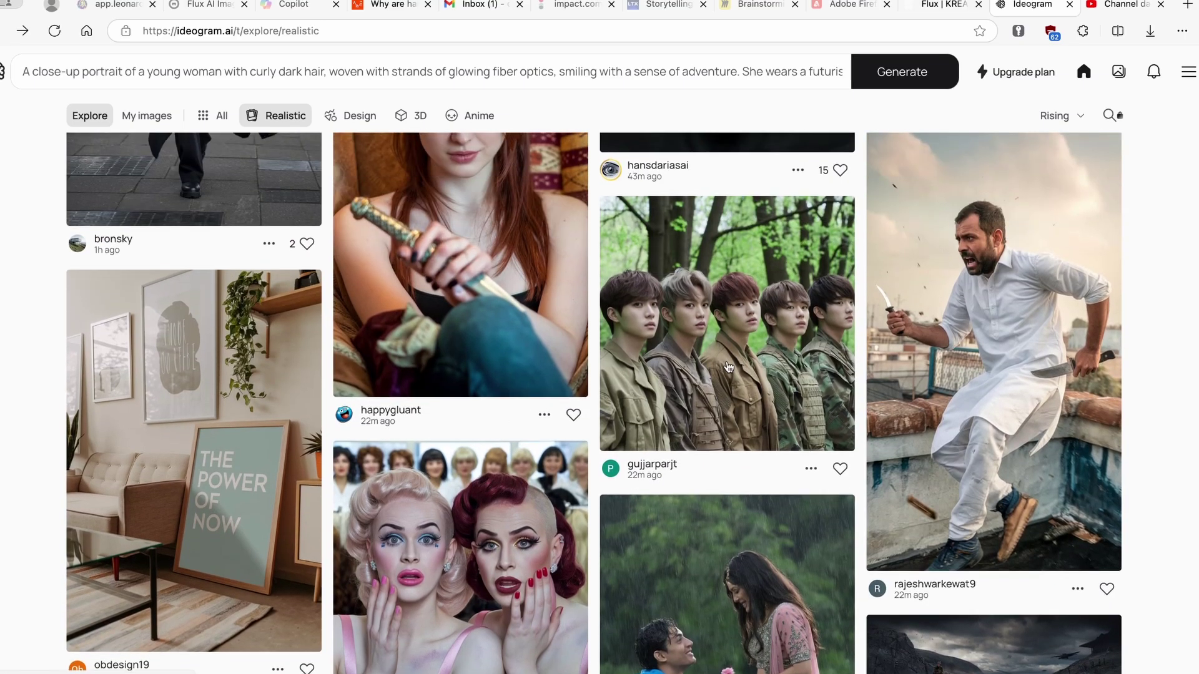
click(710, 336)
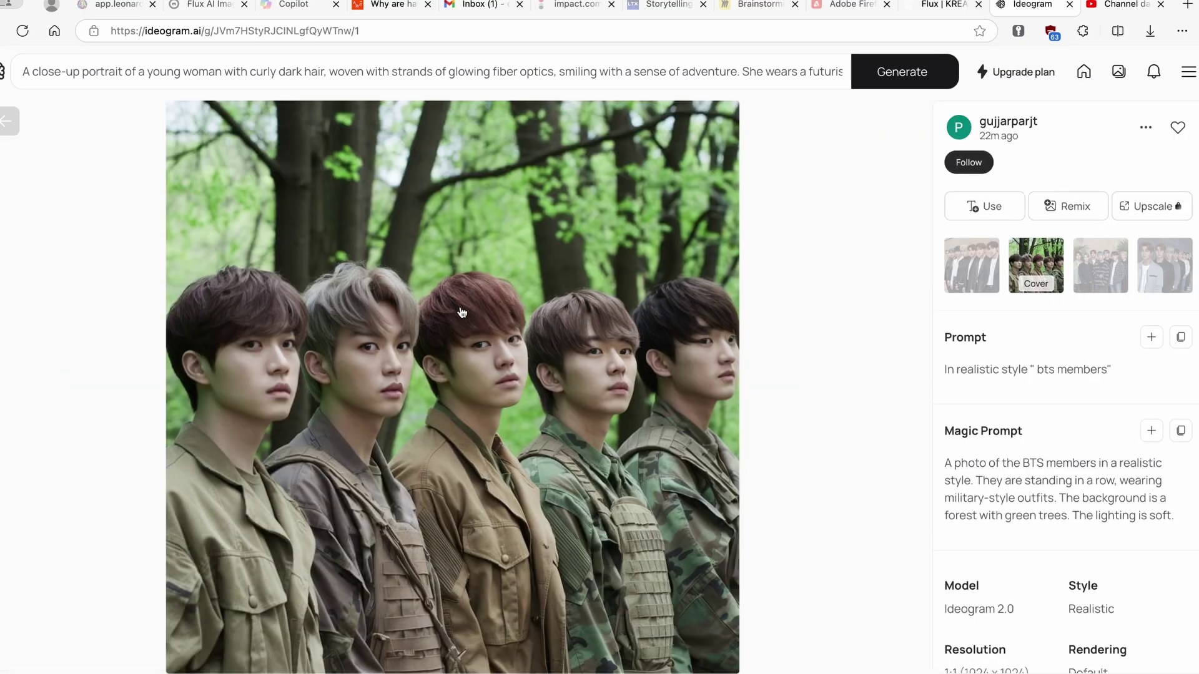
click(9, 121)
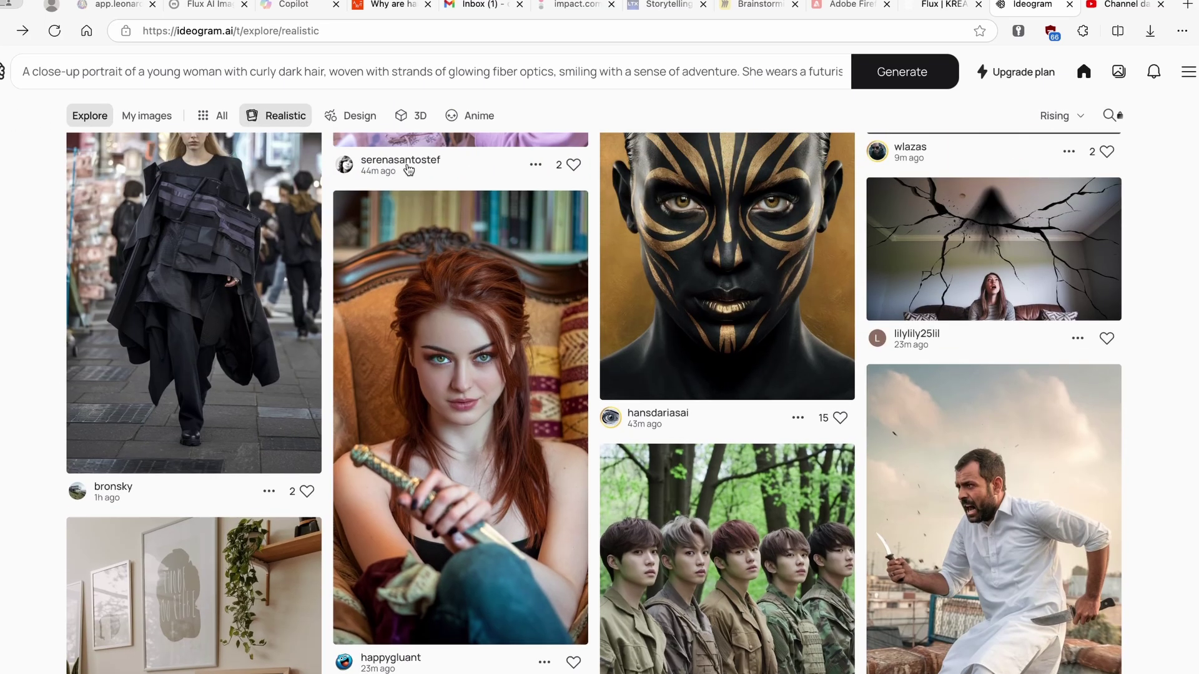
Browse the Design feed, then switch to the Anime feed and scroll through it
click(351, 116)
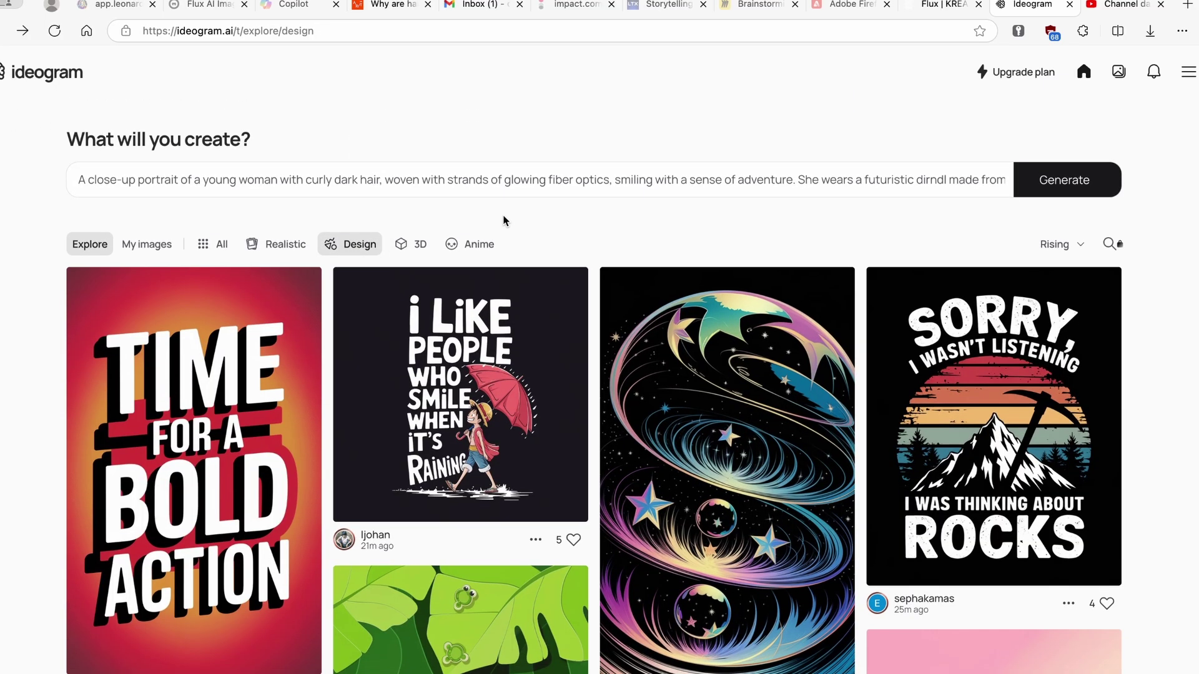
scroll(520, 377, down, 5)
scroll(760, 443, down, 20)
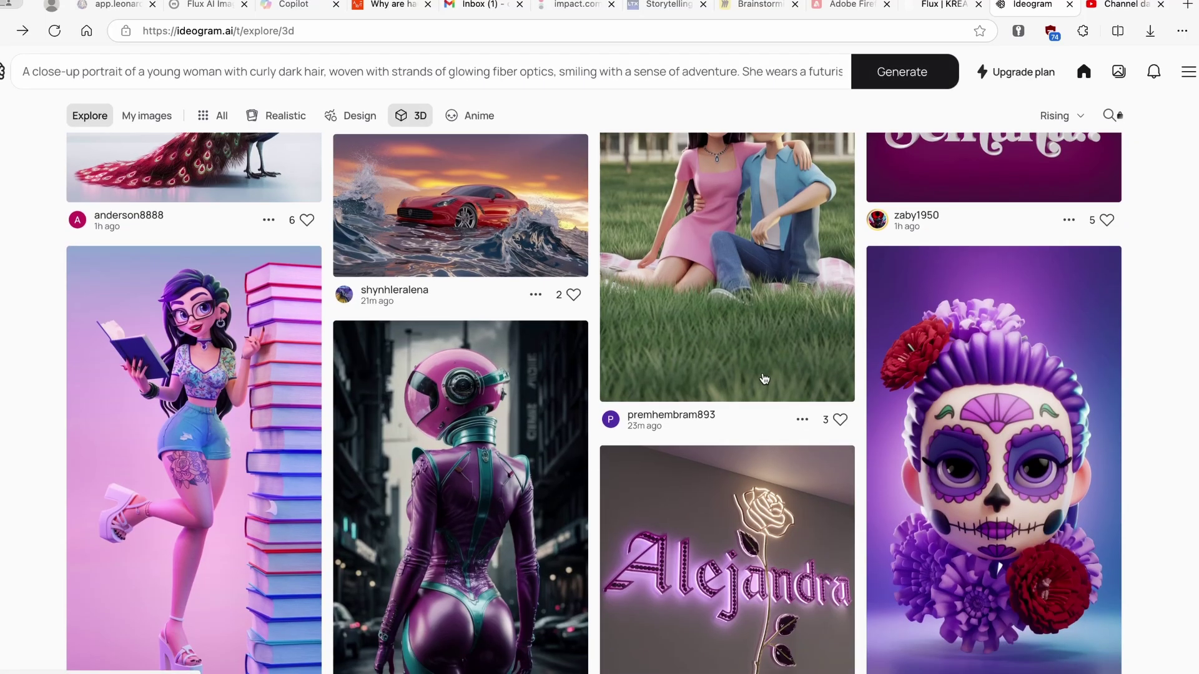
scroll(764, 380, down, 10)
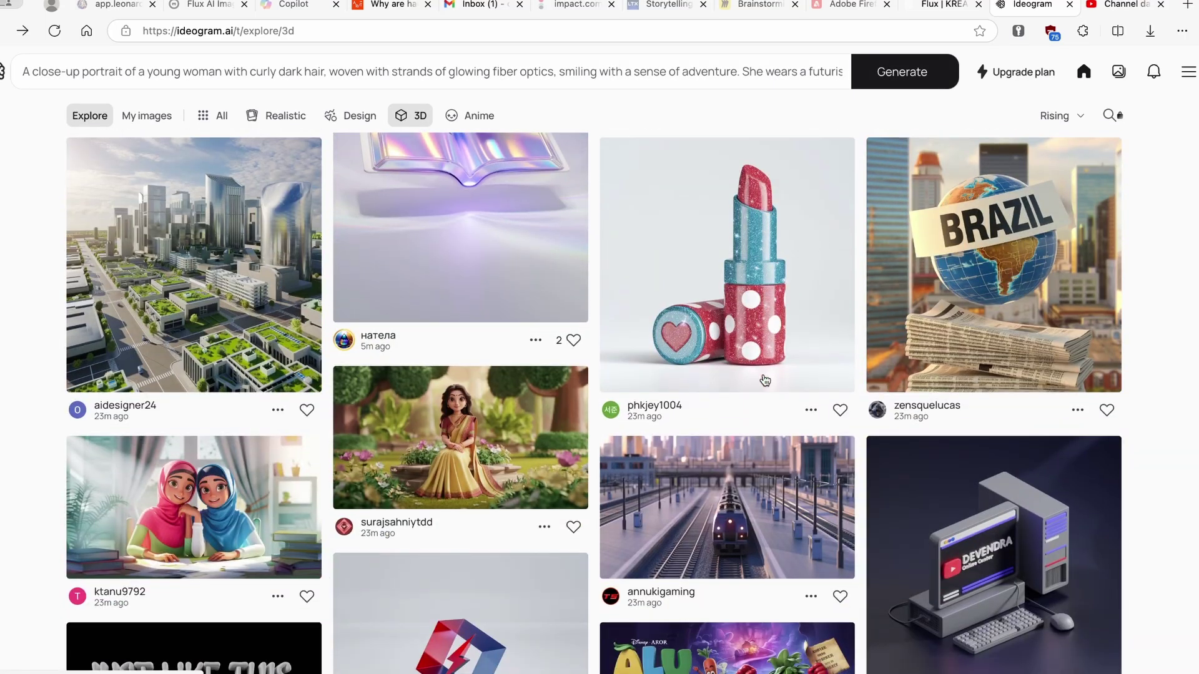
click(473, 115)
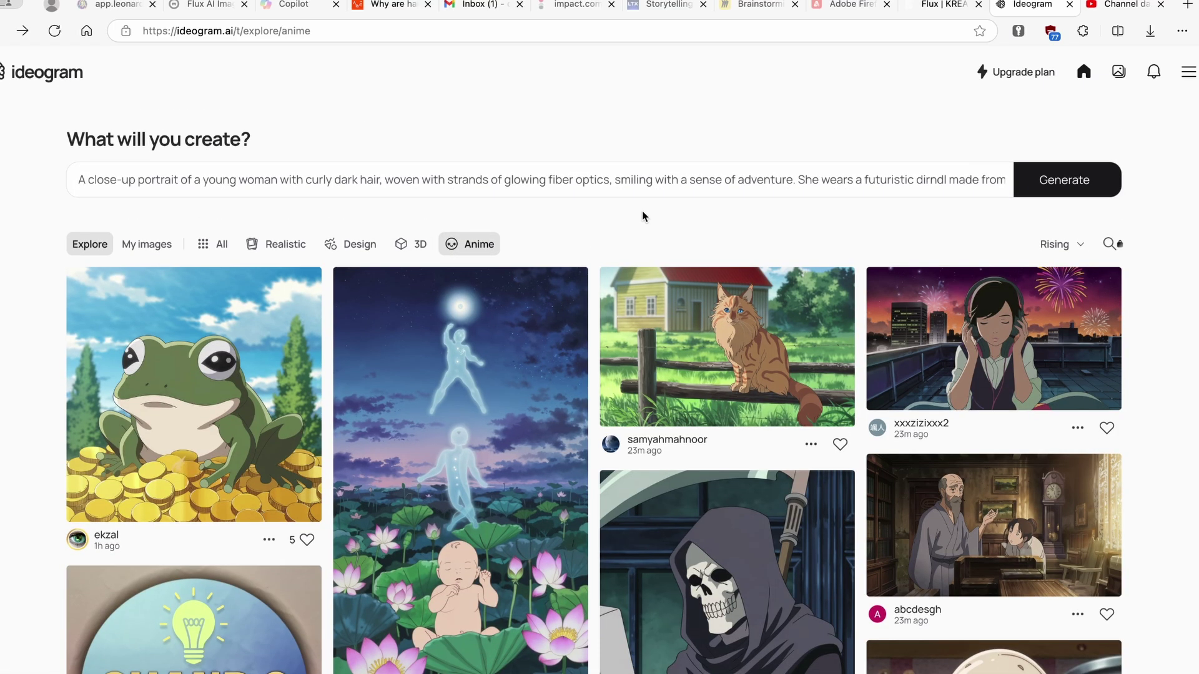
scroll(706, 304, down, 8)
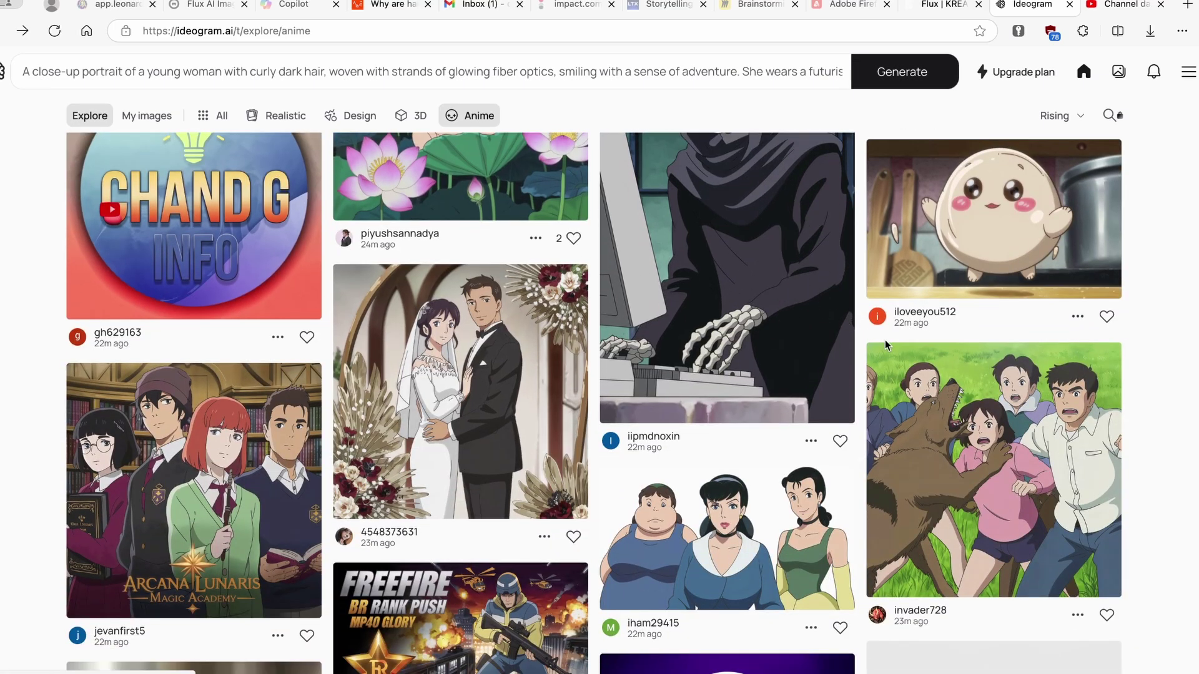
scroll(590, 342, down, 12)
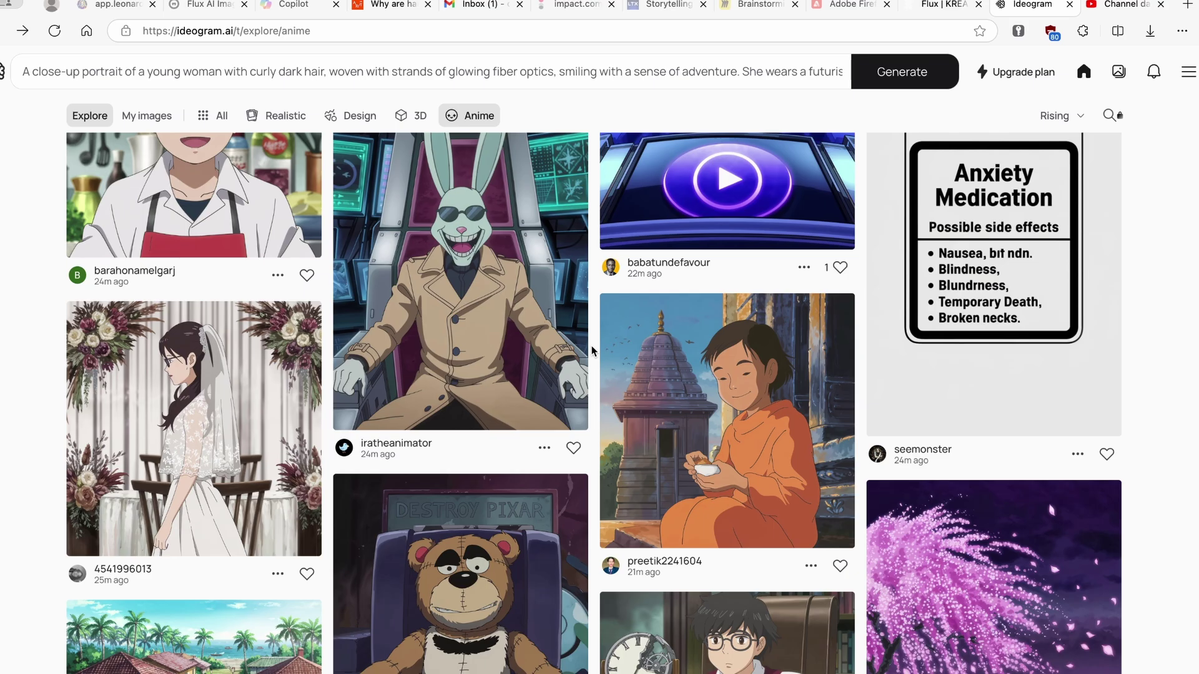
scroll(592, 351, down, 5)
scroll(592, 351, up, 13)
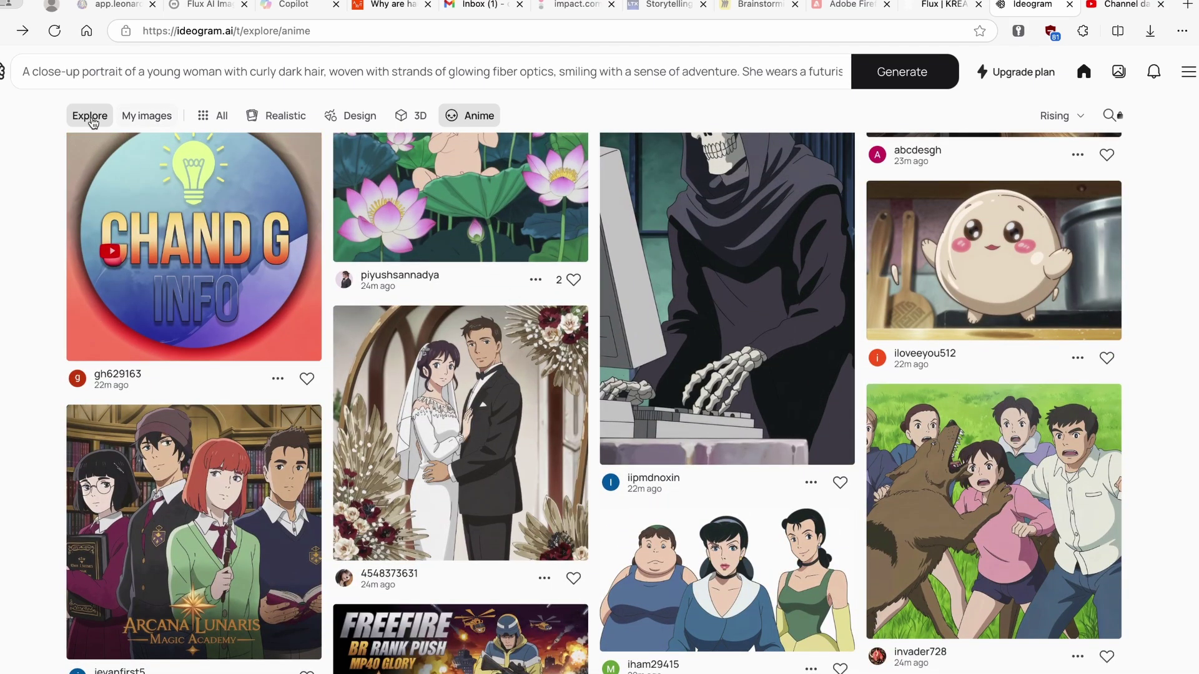
Reload the Explore feed and delete the old dirndl prompt text
click(90, 116)
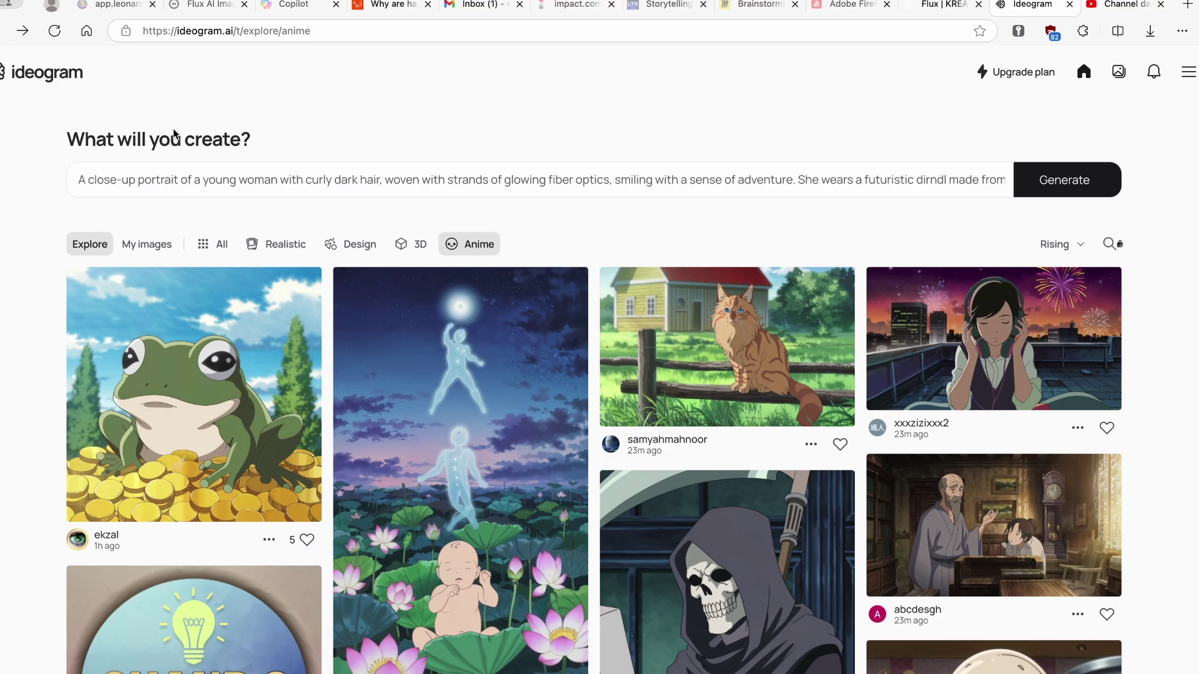
click(201, 167)
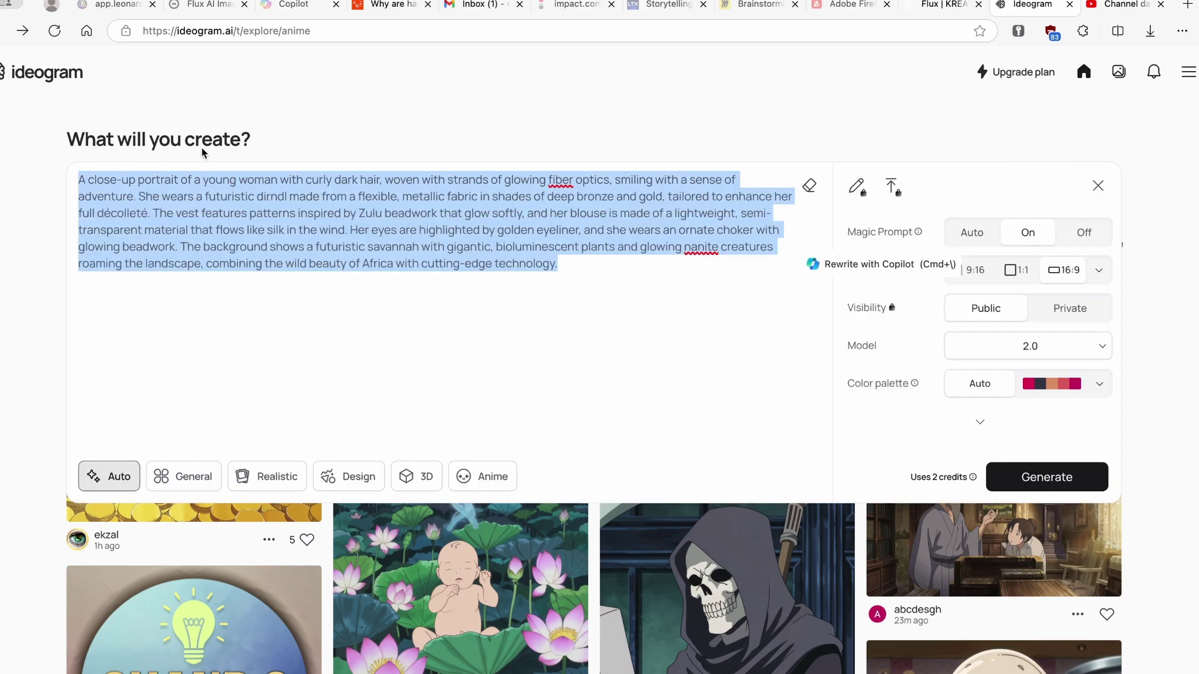
key(BackSpace)
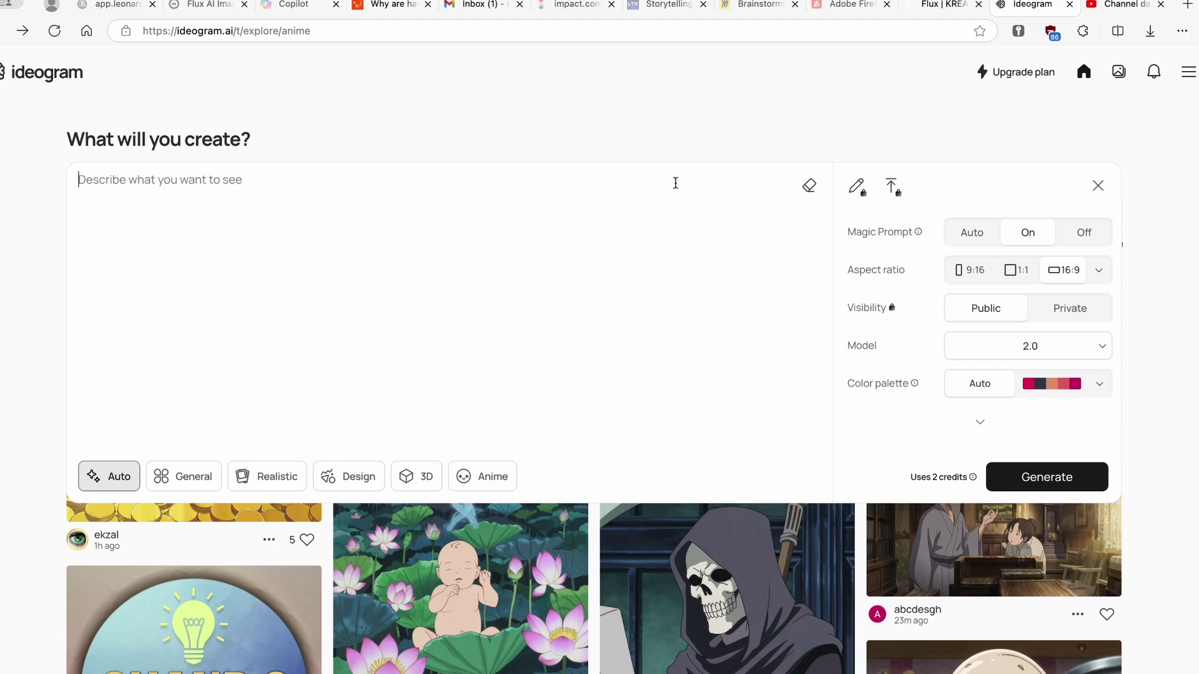
Keep the 16:9 aspect ratio, Public visibility (Private needs an upgrade) and model 2.0
mouse_move(917, 233)
click(1100, 276)
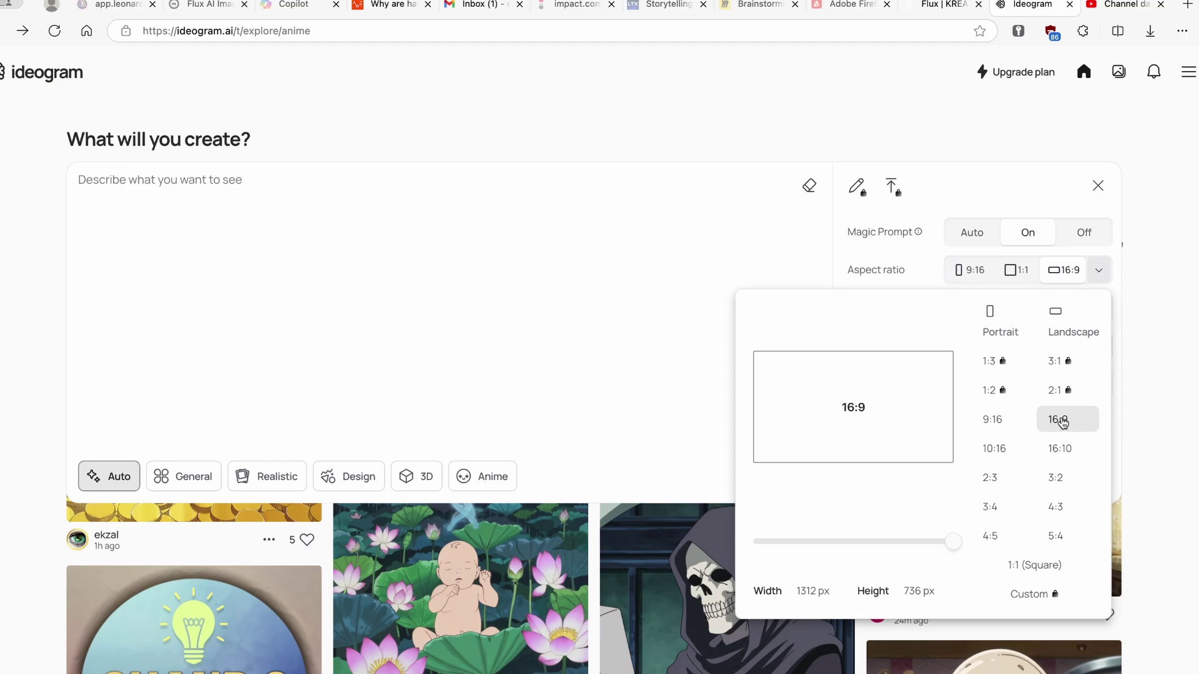
click(1098, 269)
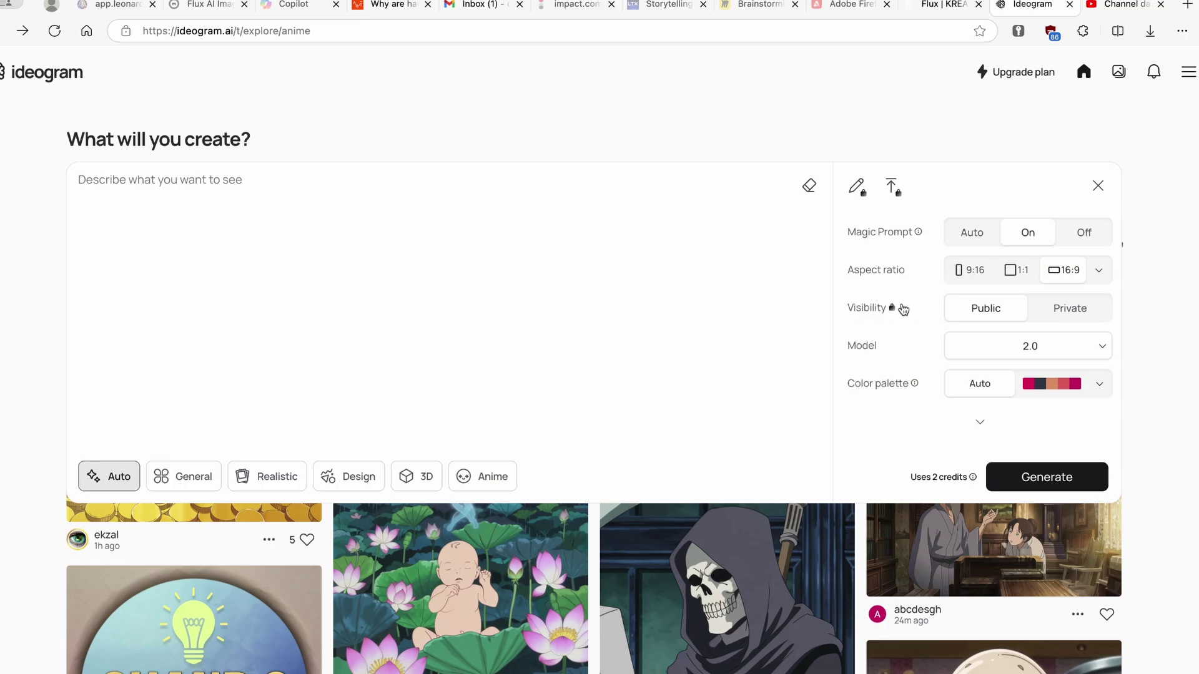
click(1059, 307)
click(925, 88)
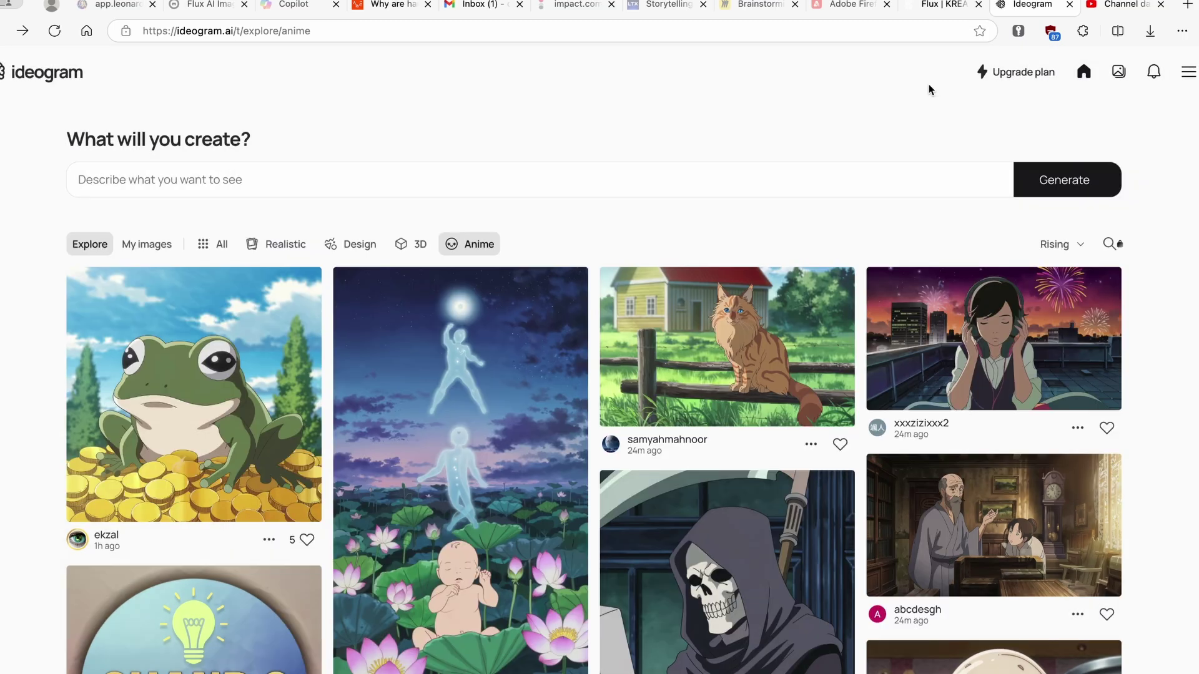
click(1055, 179)
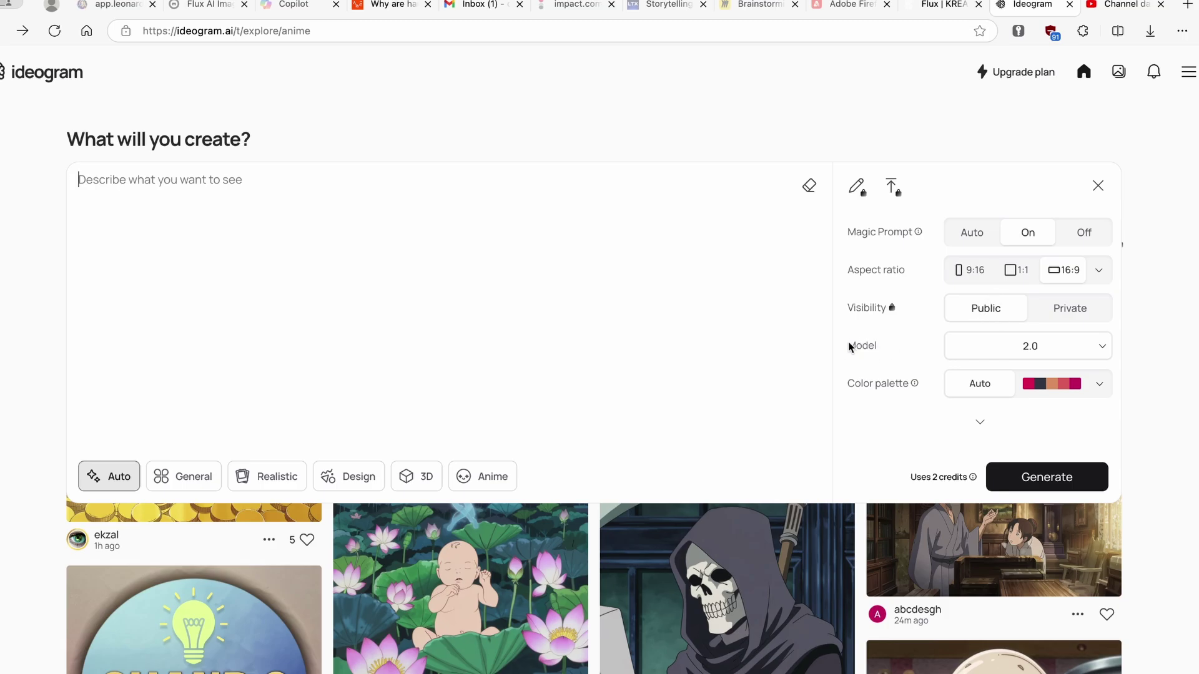
click(1014, 350)
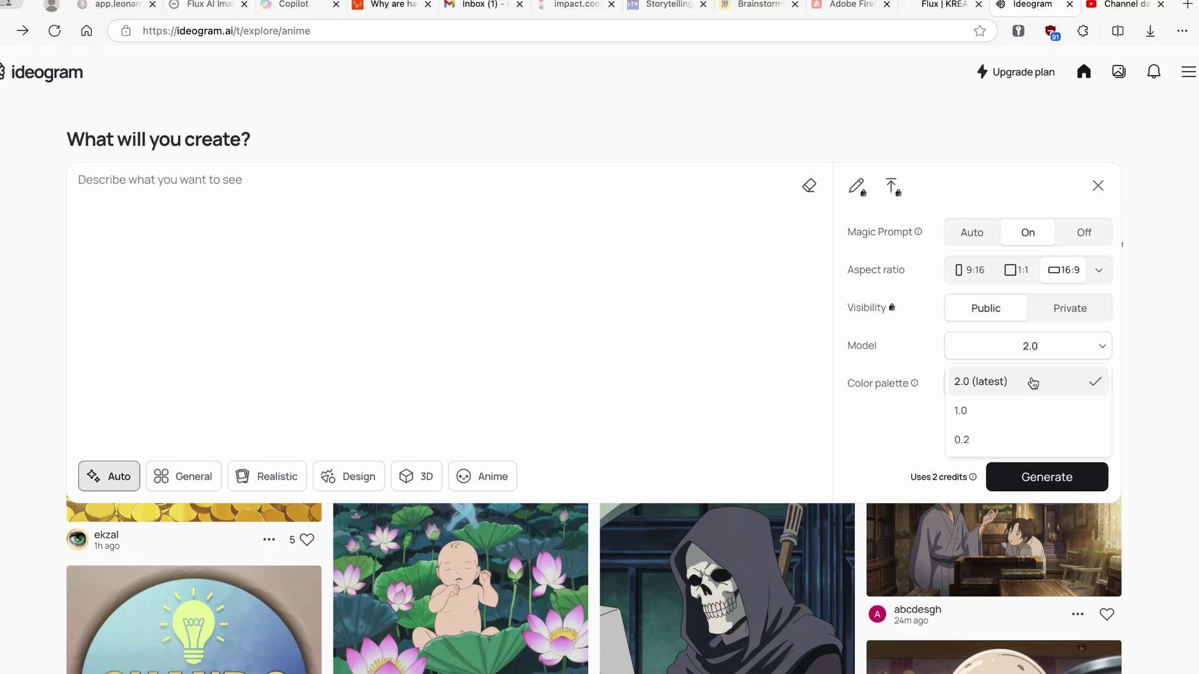
click(1014, 382)
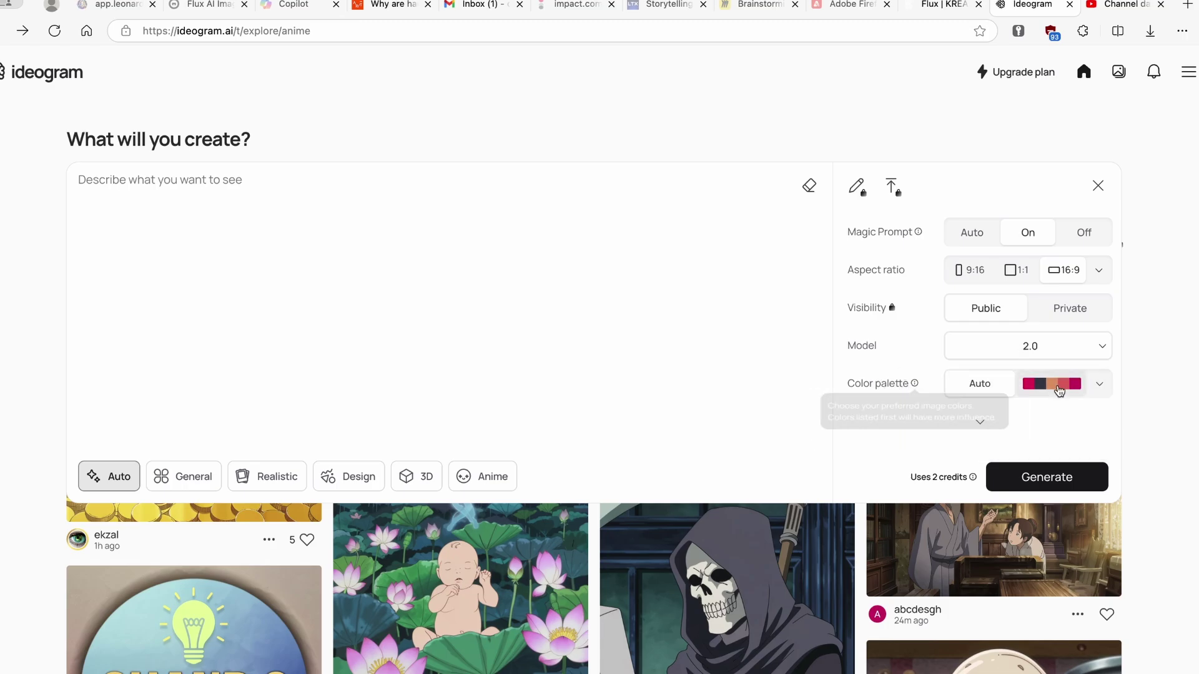
Expand the extra generation settings and look through the colour palette presets
click(982, 417)
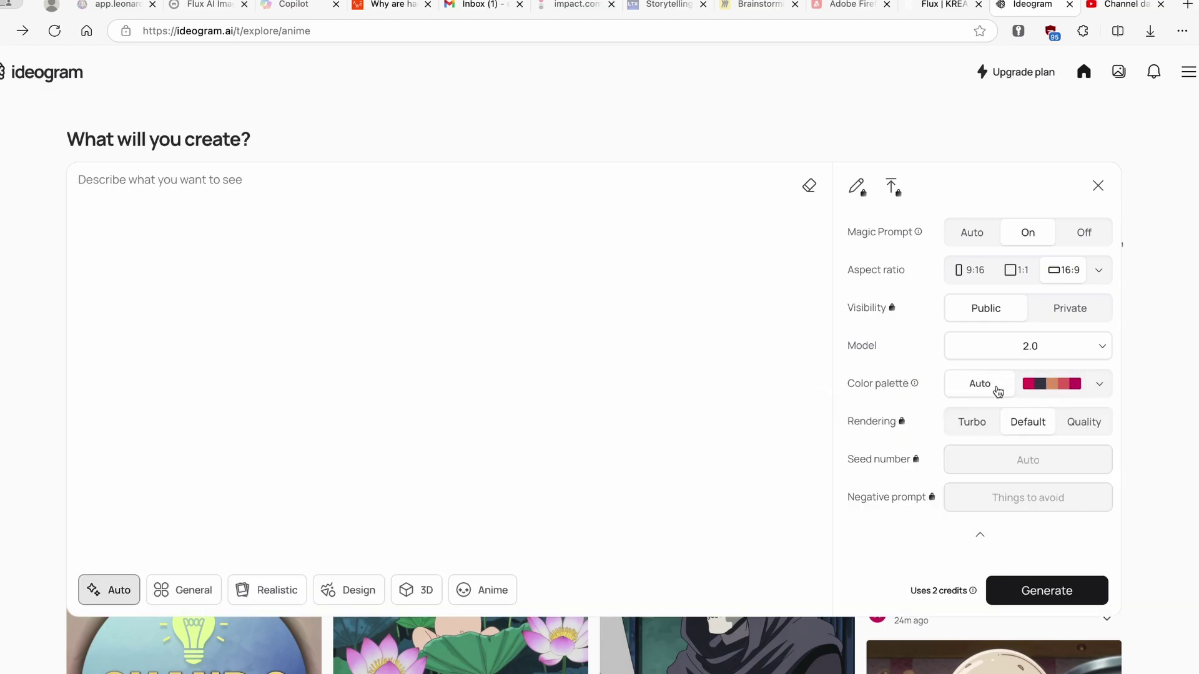
click(1100, 384)
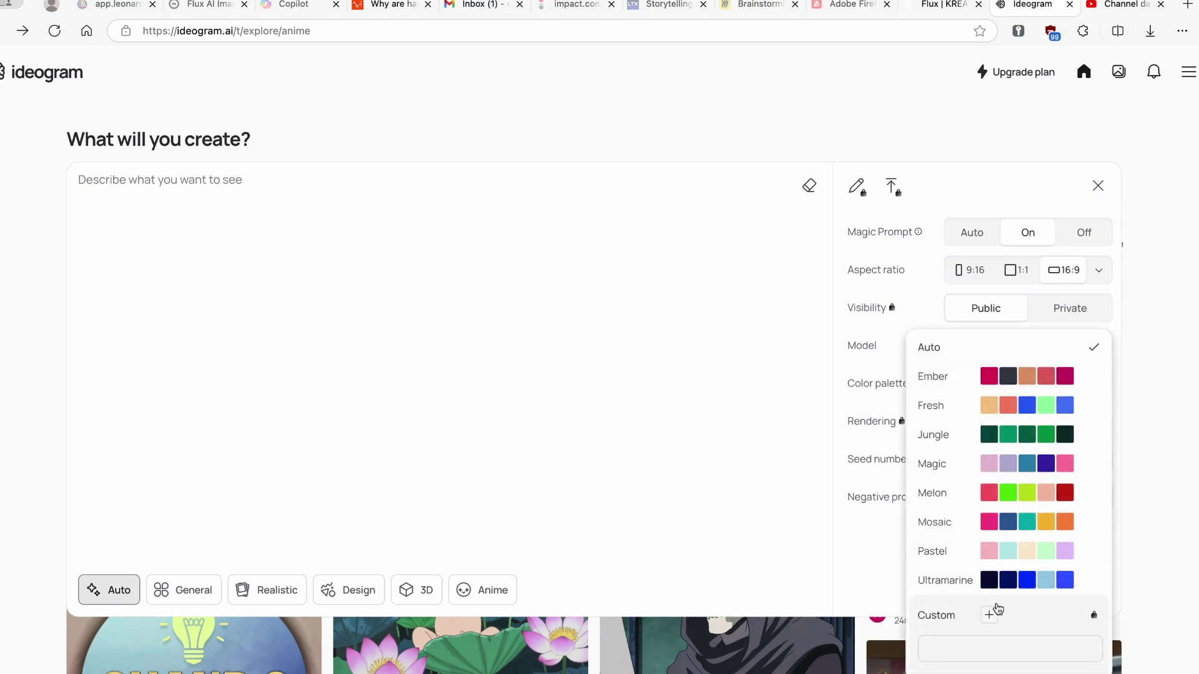
click(877, 343)
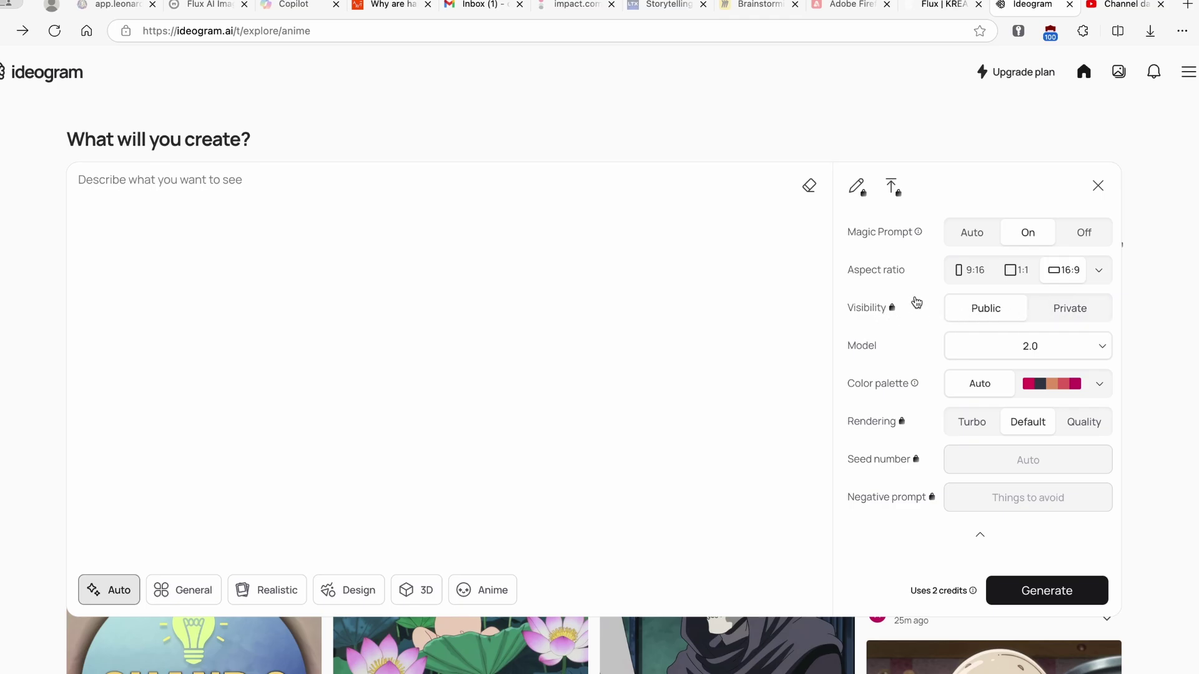
Collapse the Rendering, Seed and Negative prompt settings, leaving the empty prompt panel ready
key(F5)
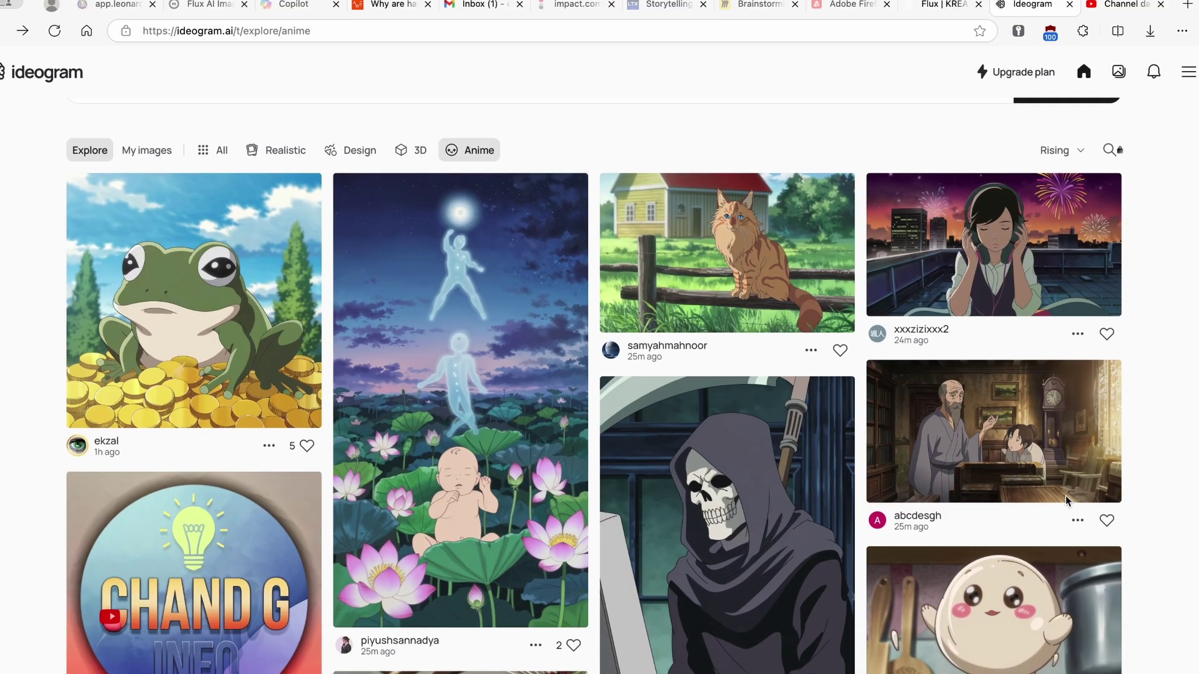
click(987, 179)
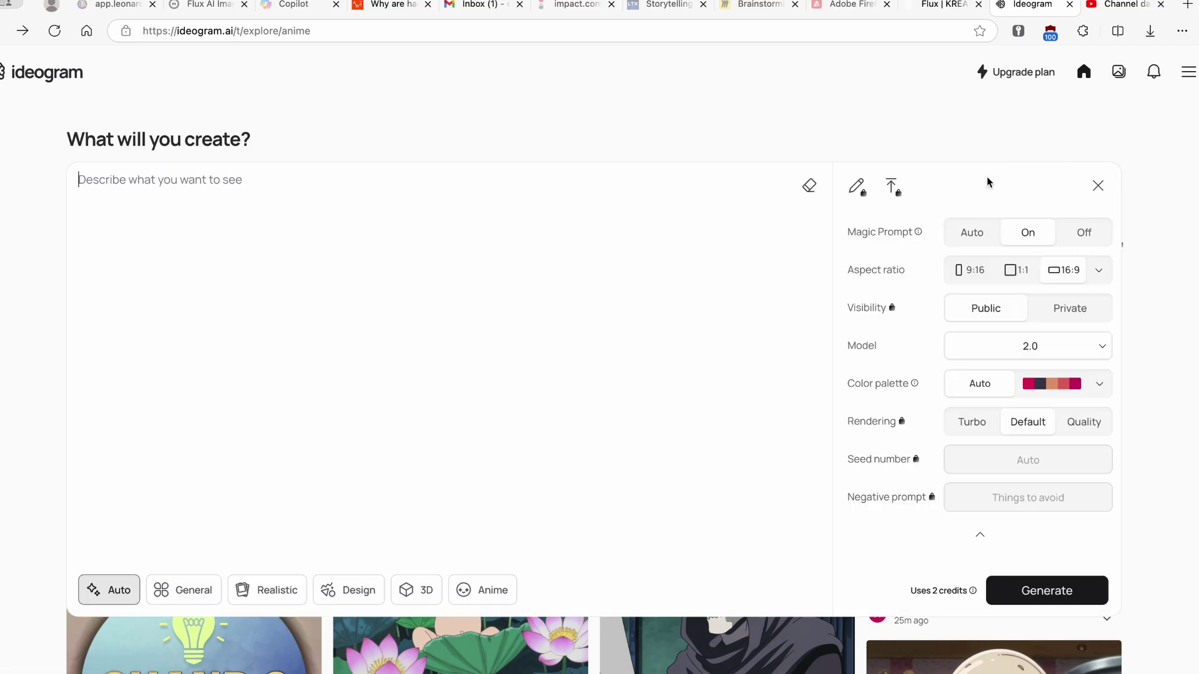
click(982, 534)
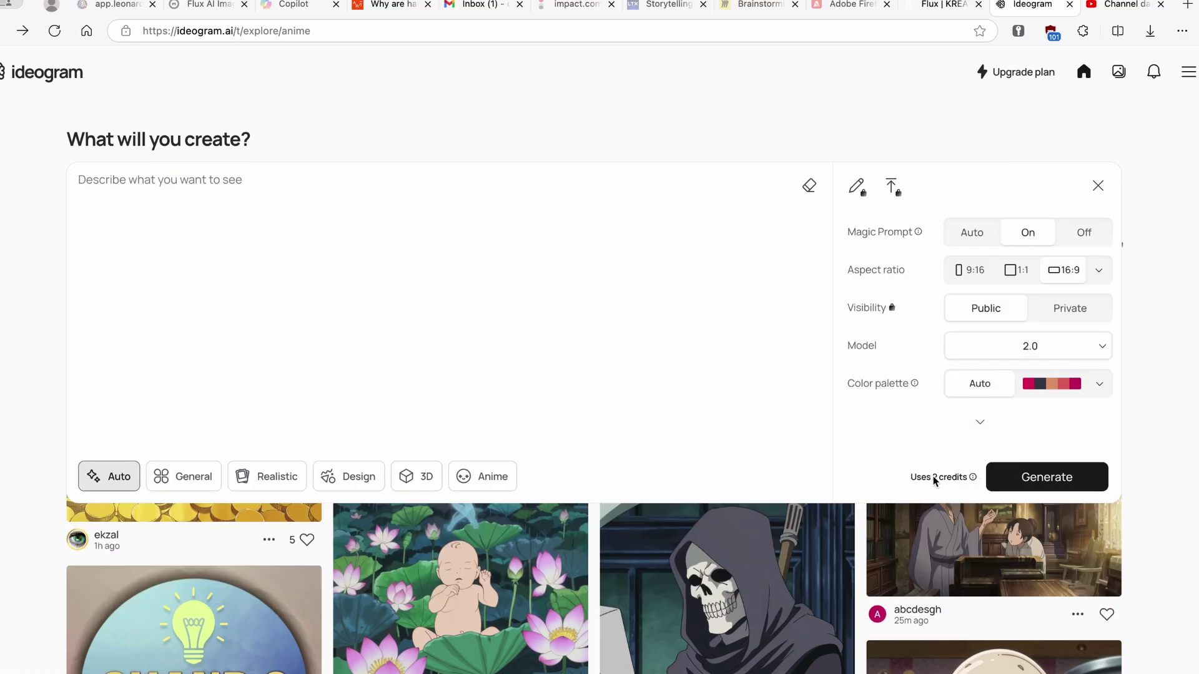
mouse_move(973, 478)
Enter the prompt 'vulcano in the dolomites italy' and choose the Realistic style
text(vulcano in the)
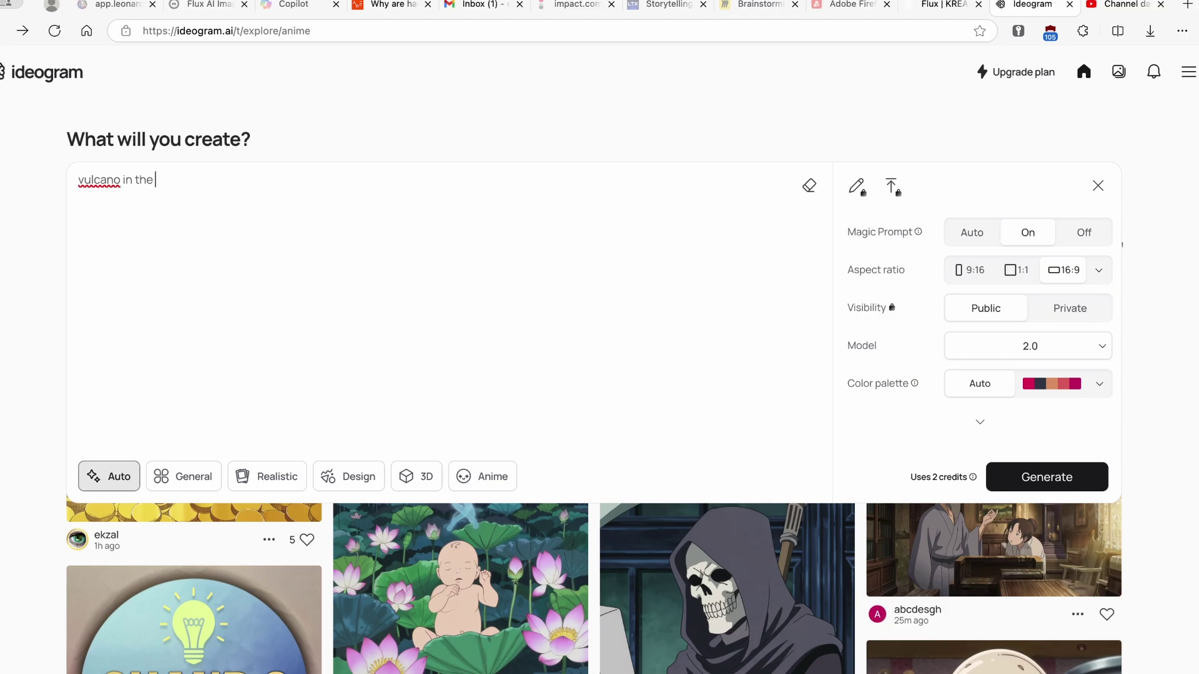
text( dolomites italy)
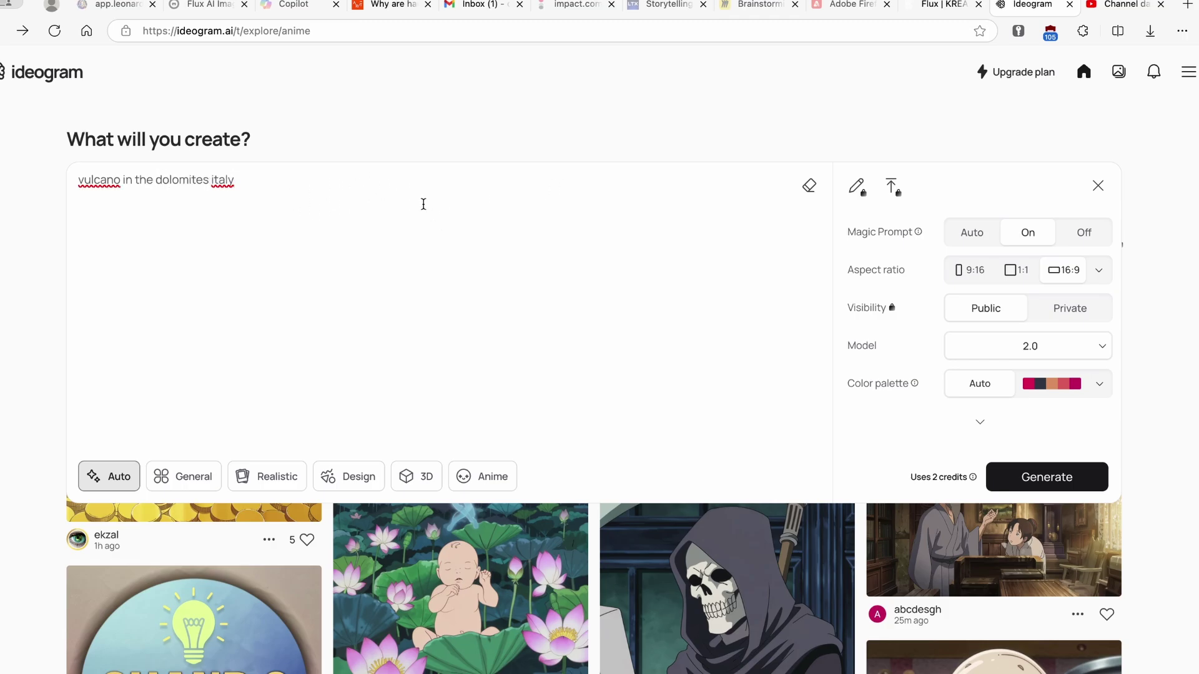
mouse_move(895, 234)
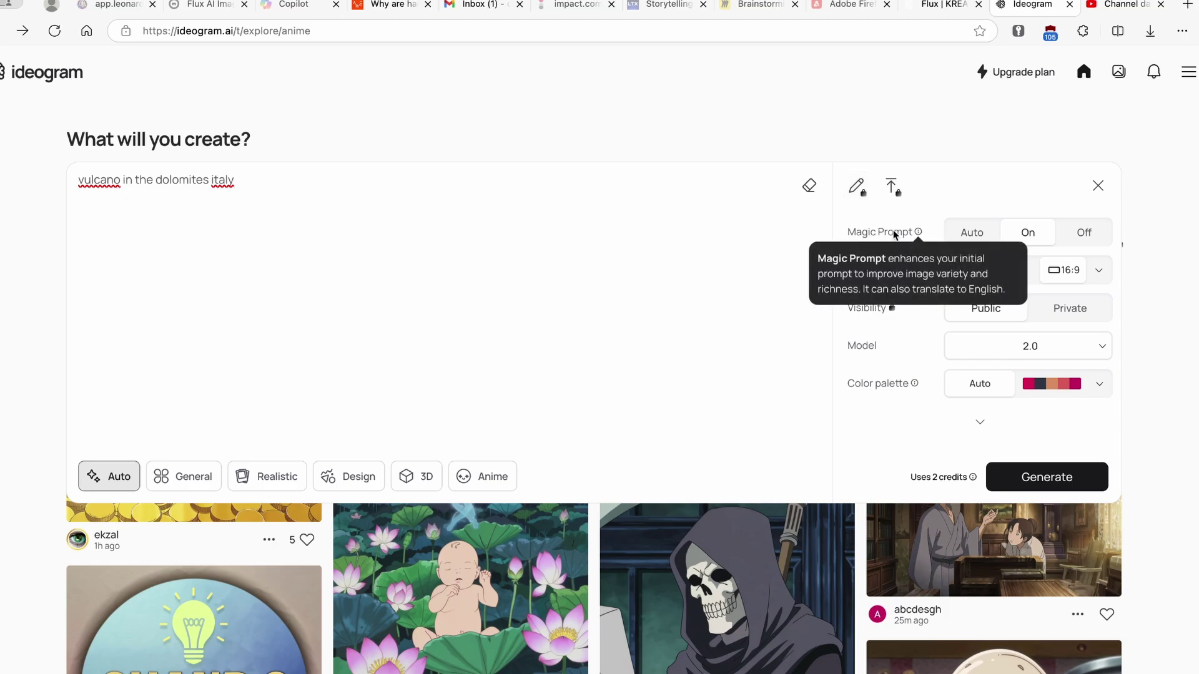
click(58, 183)
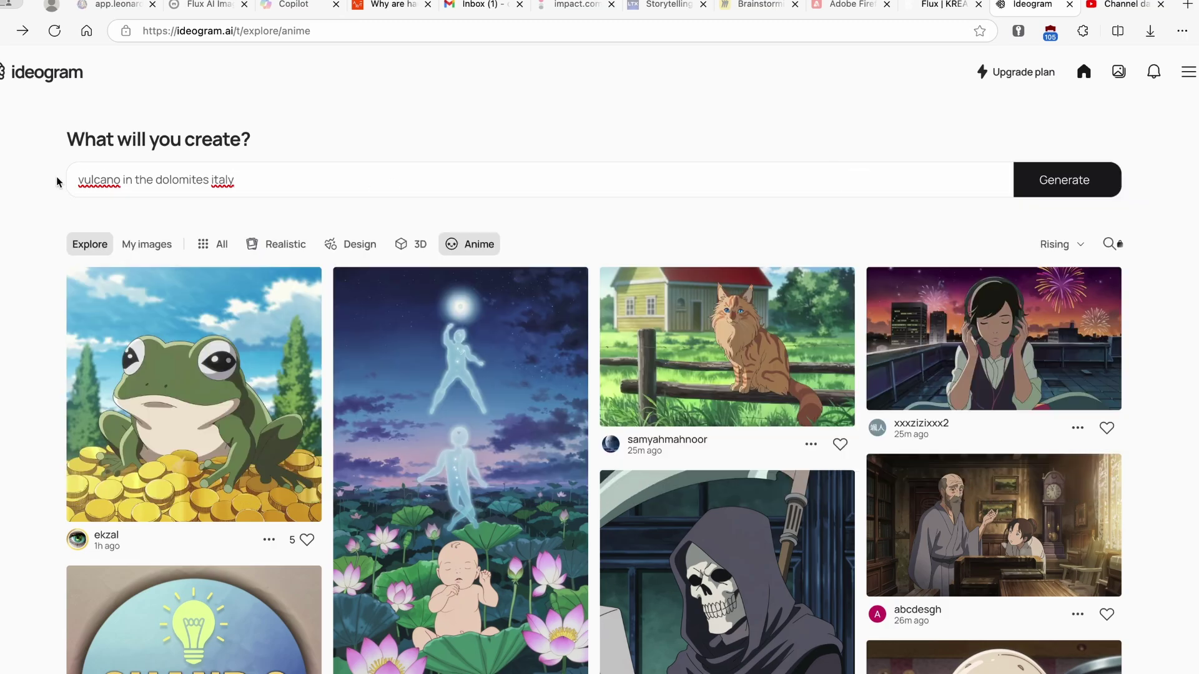
click(452, 189)
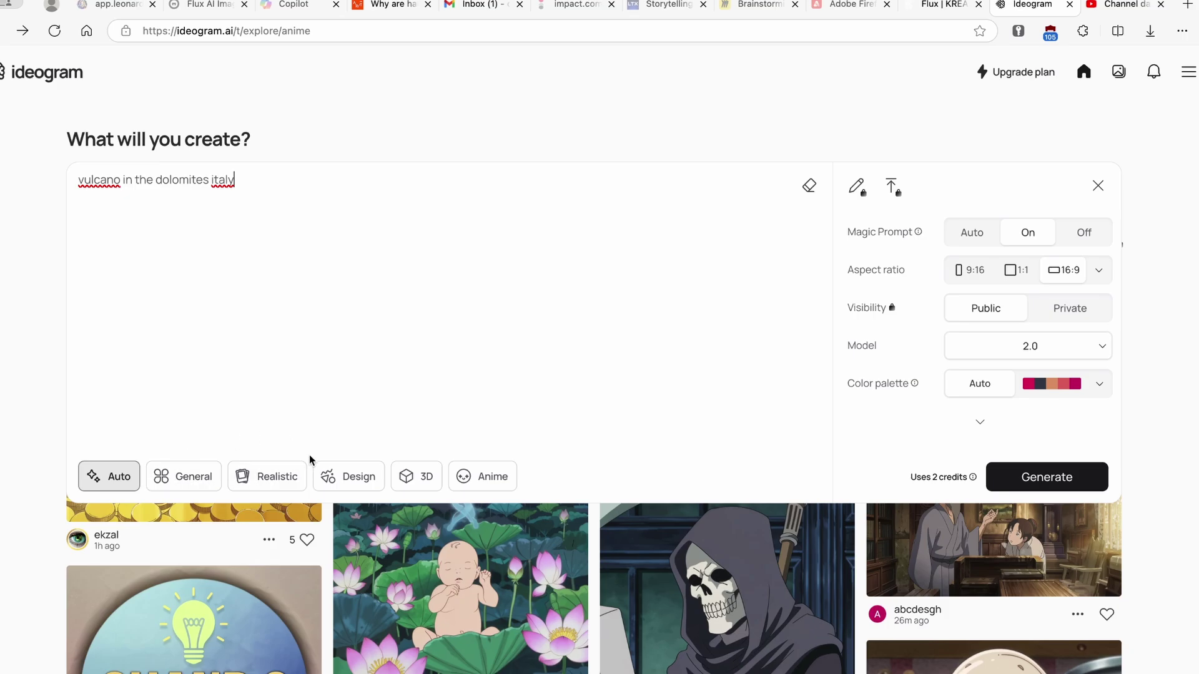
click(299, 465)
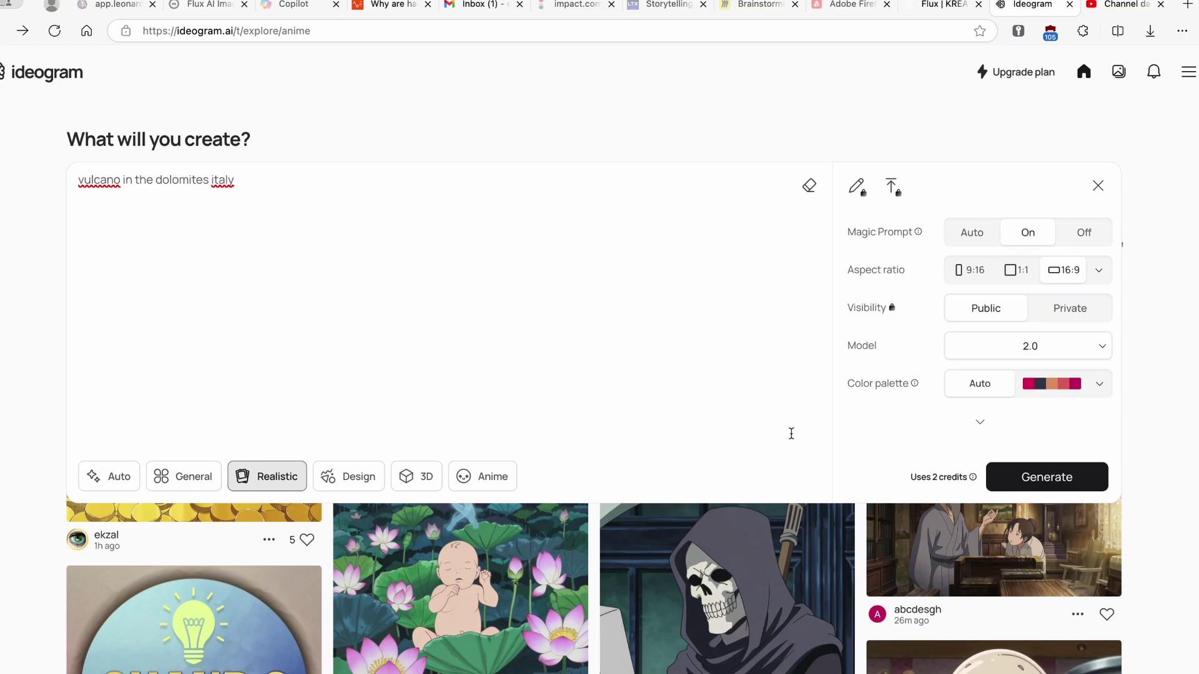
Generate four realistic Dolomites volcano images, viewing the paid plans while waiting
click(1077, 484)
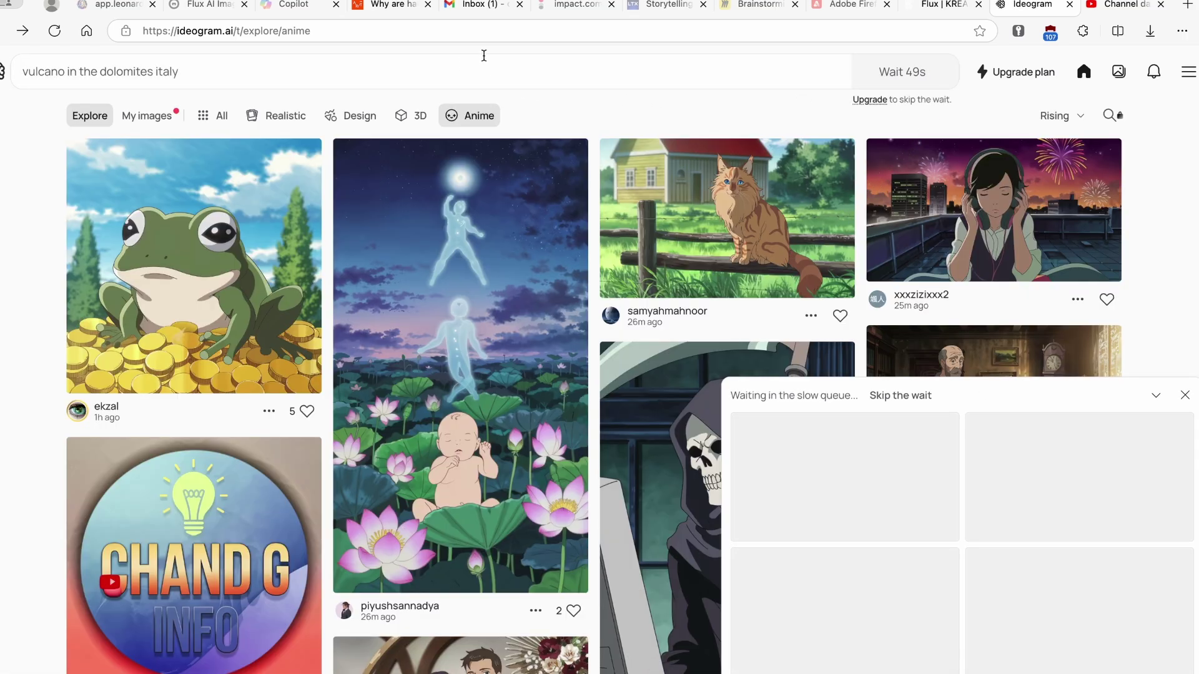
click(565, 71)
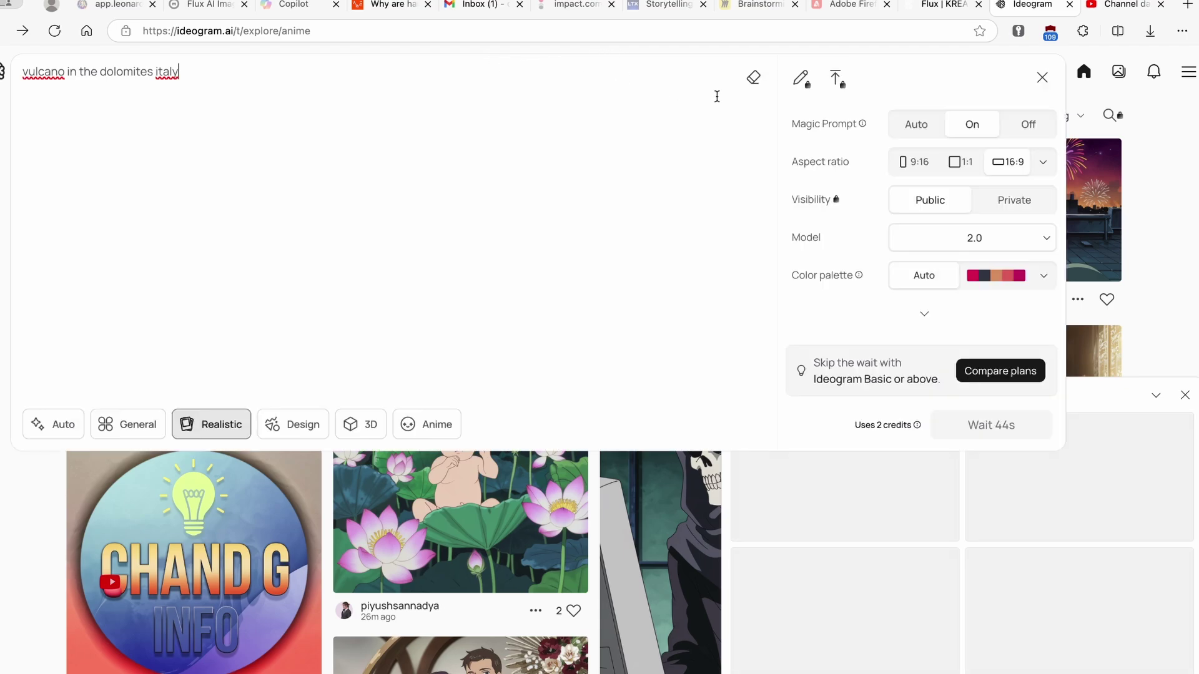
click(1151, 125)
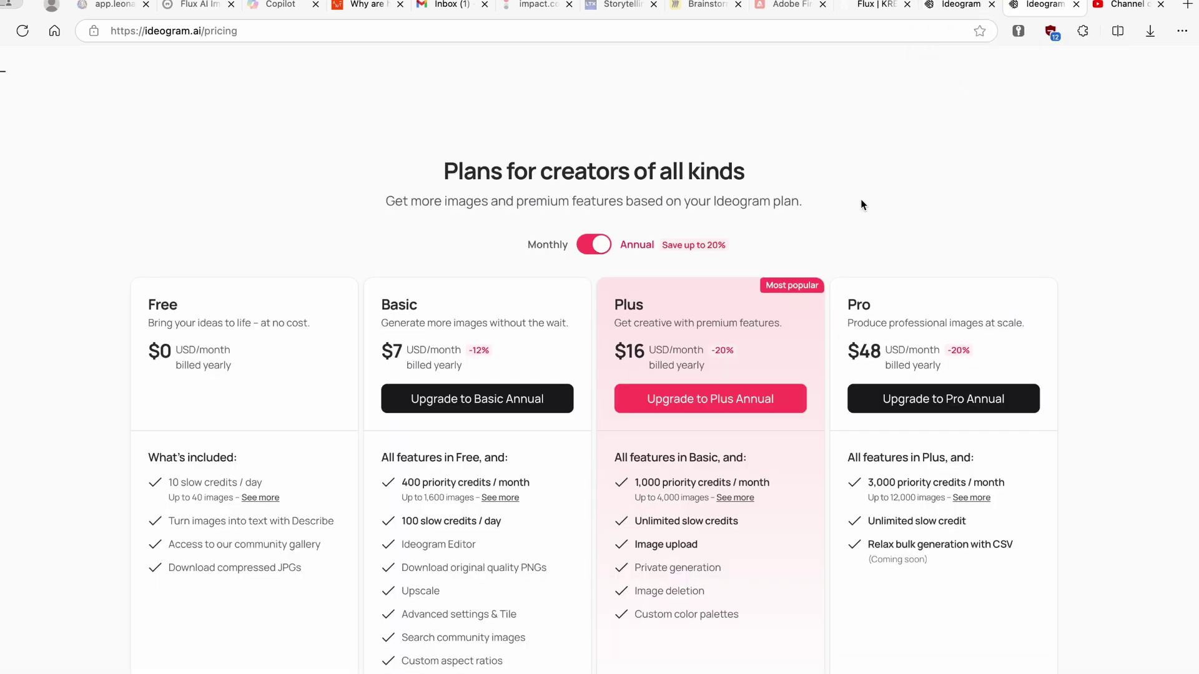
click(956, 8)
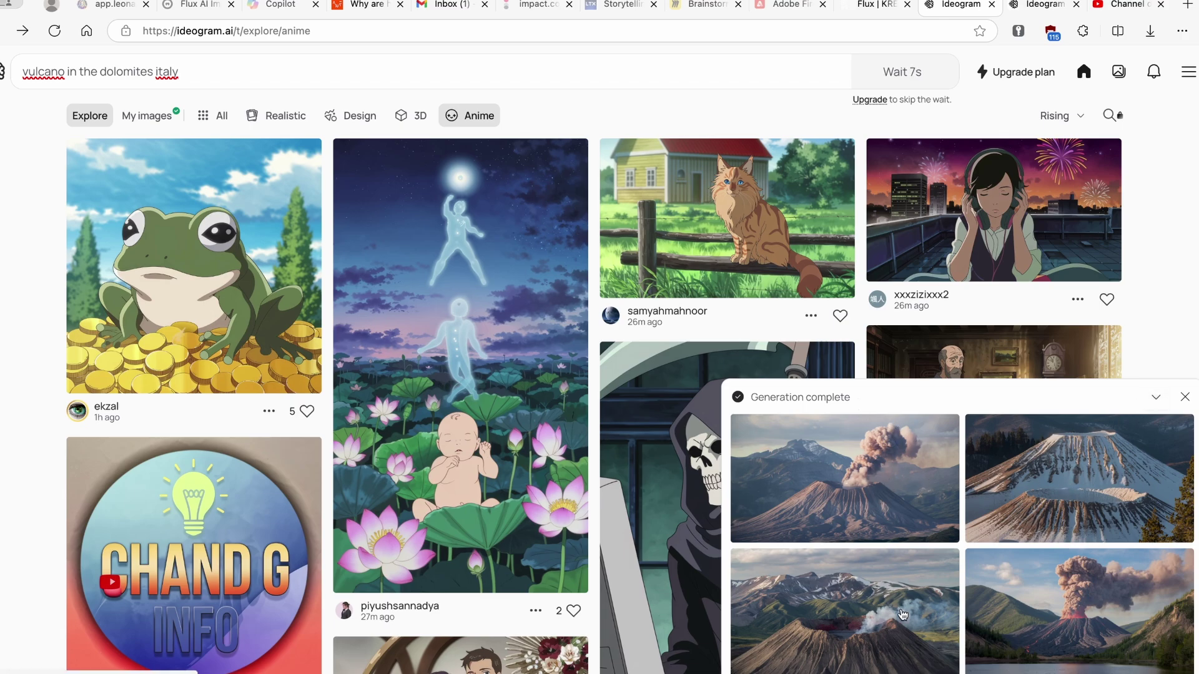
Open the fourth volcano result, lava flowing toward a lake, and review its prompt and details
click(1098, 599)
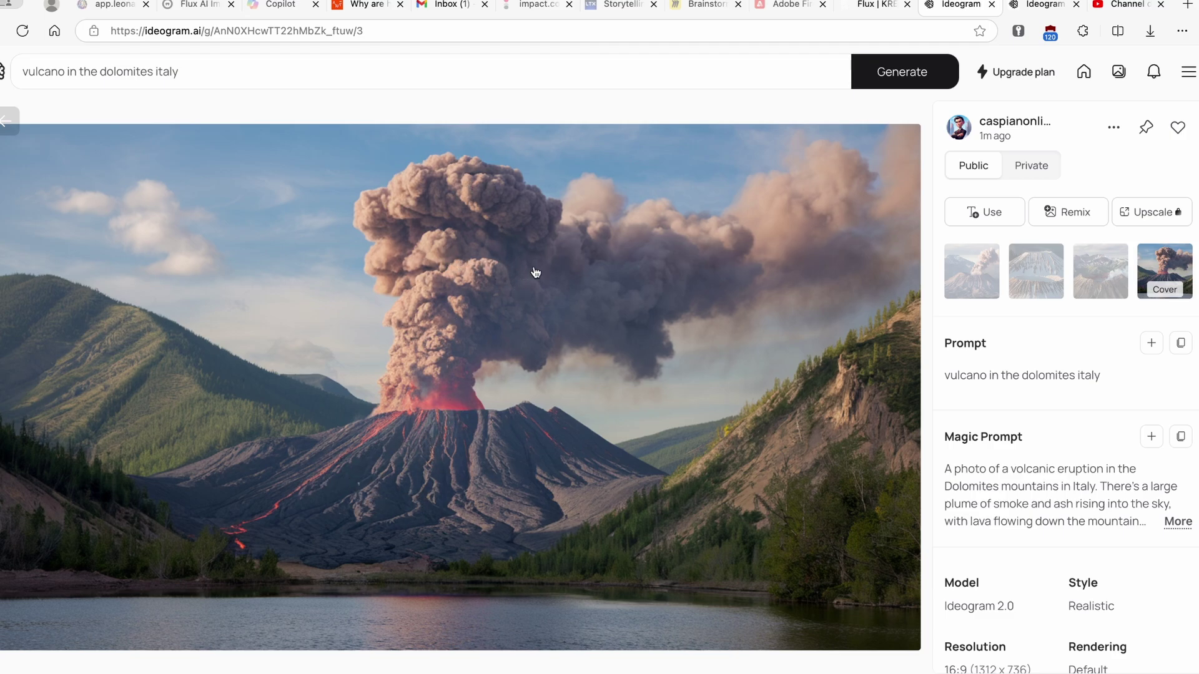
scroll(1092, 374, down, 2)
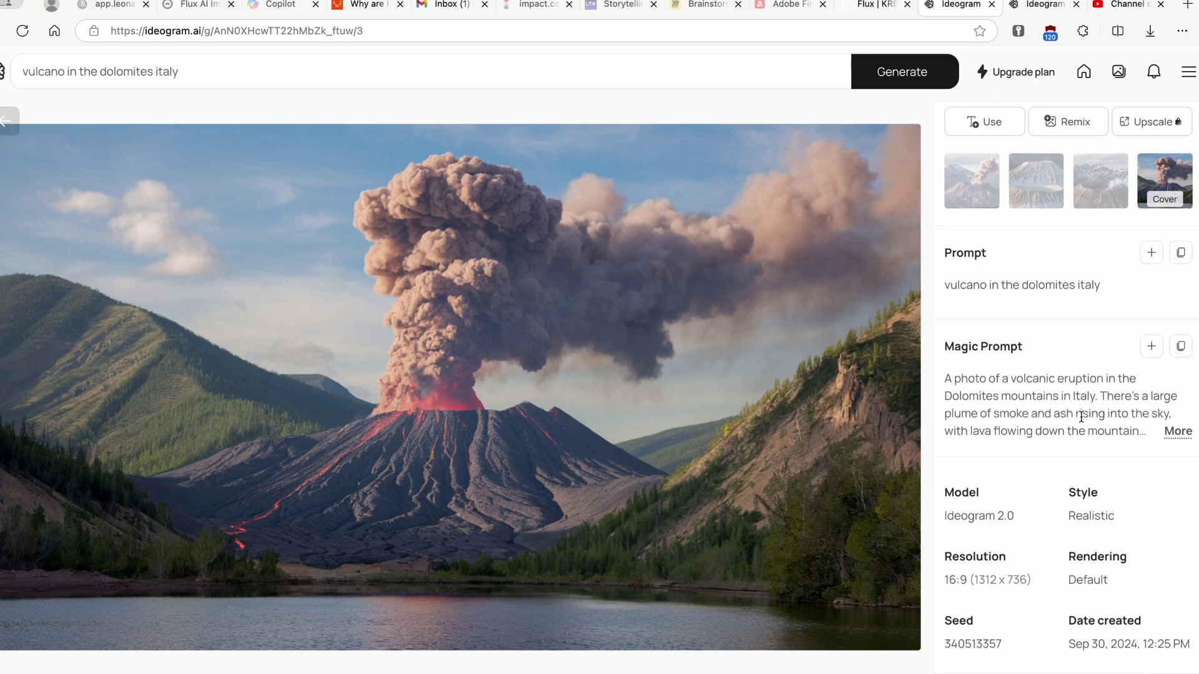
scroll(1086, 399, up, 2)
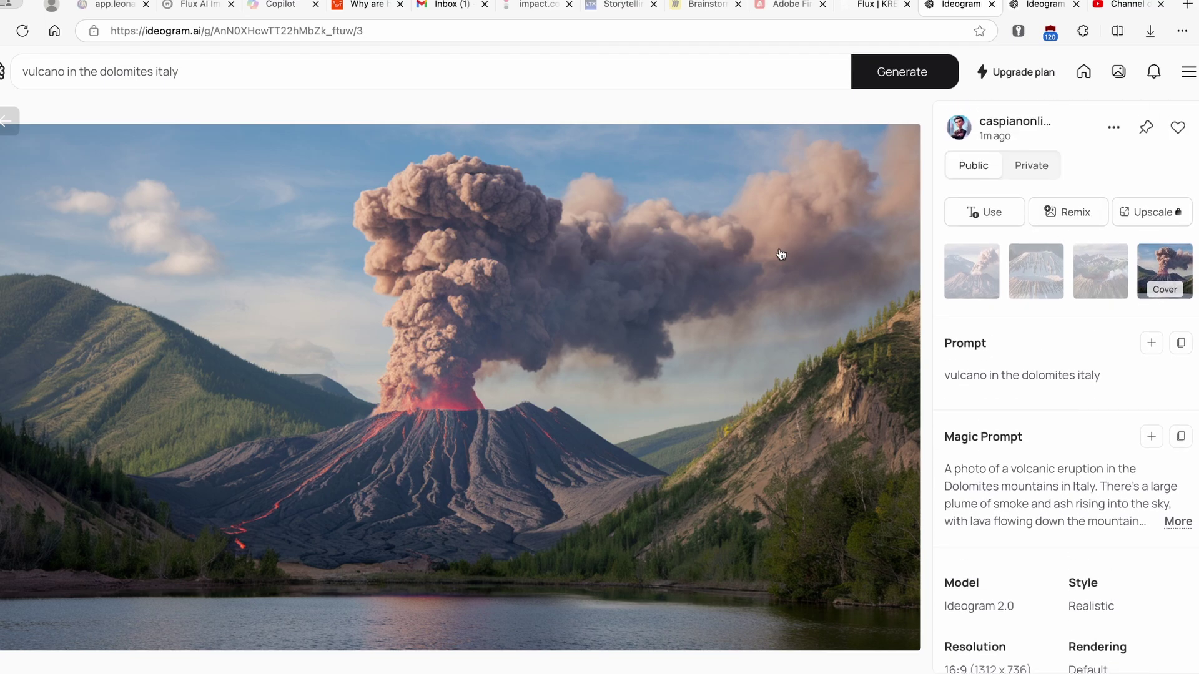
Remix the lake eruption at image weight 60 using a Describe-generated prompt
click(1084, 216)
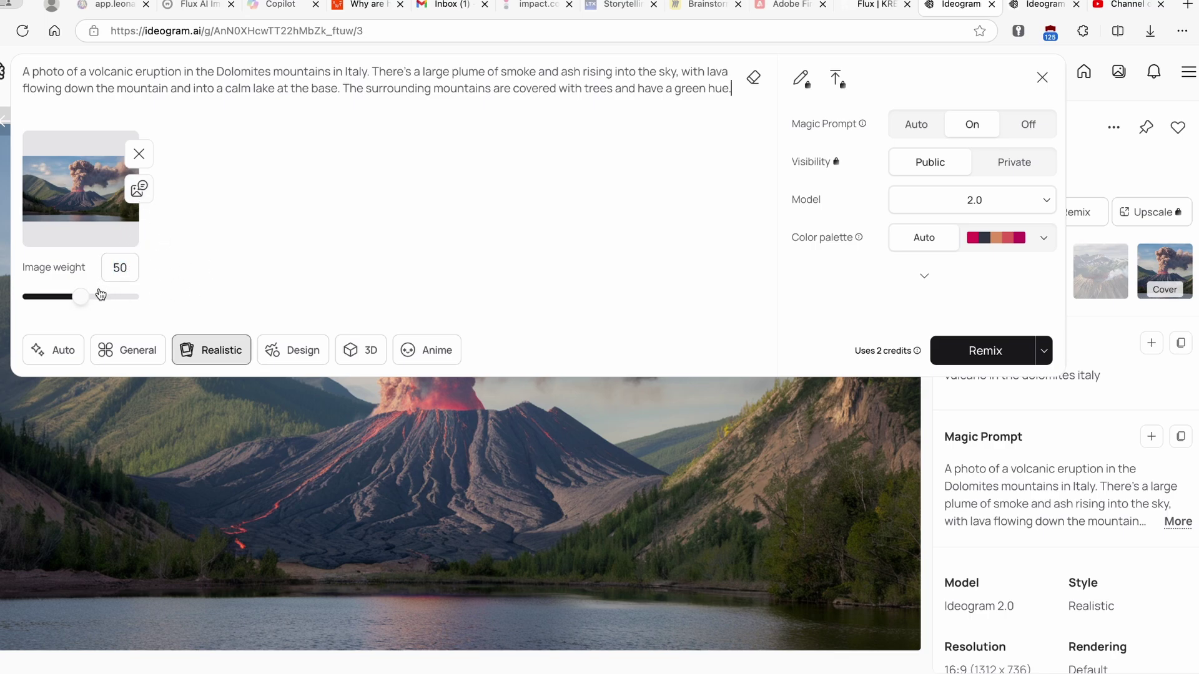
drag(81, 299, 94, 297)
click(138, 189)
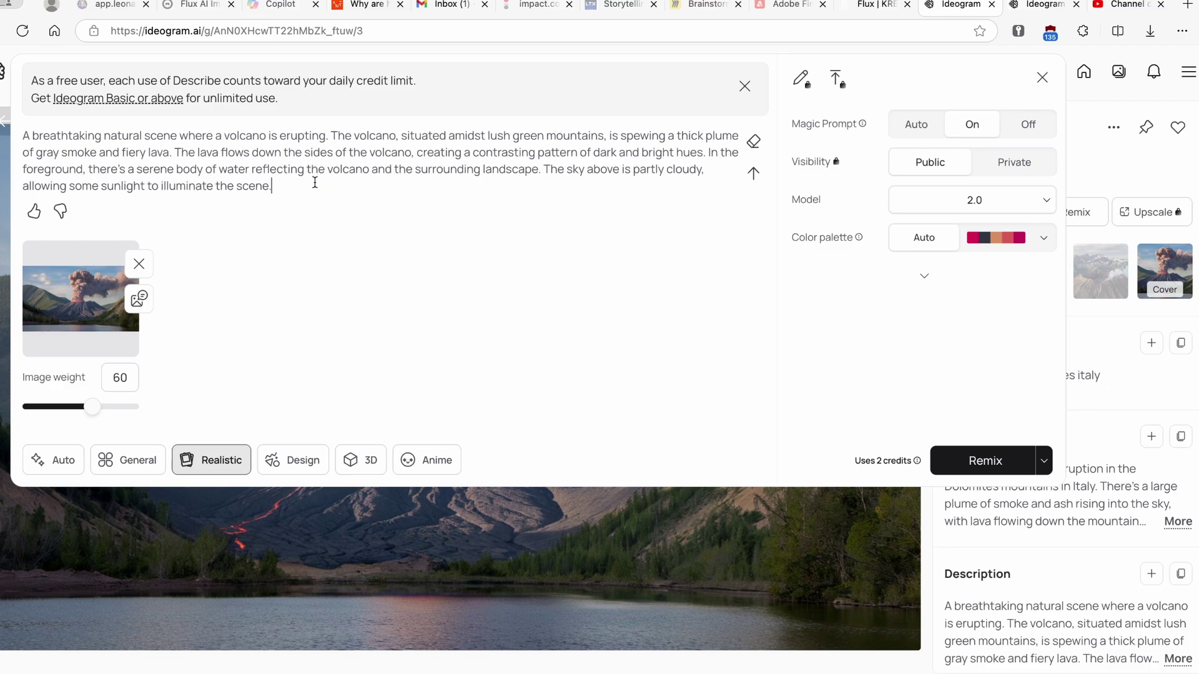
drag(314, 182, 23, 135)
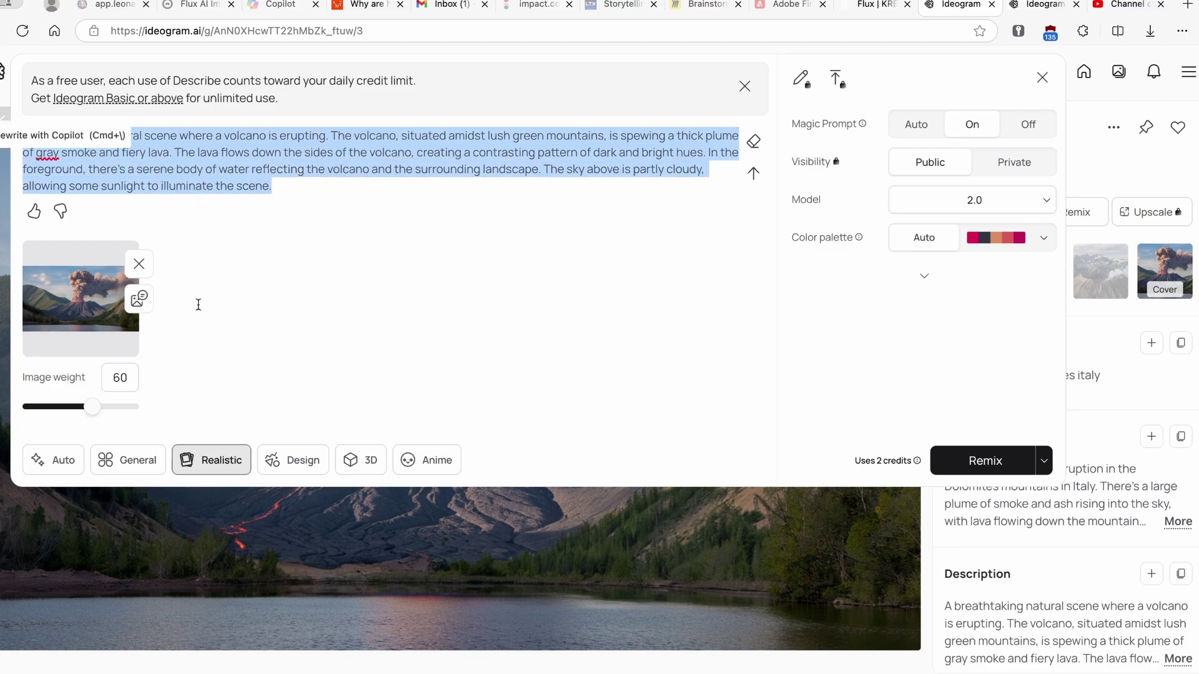
click(1045, 461)
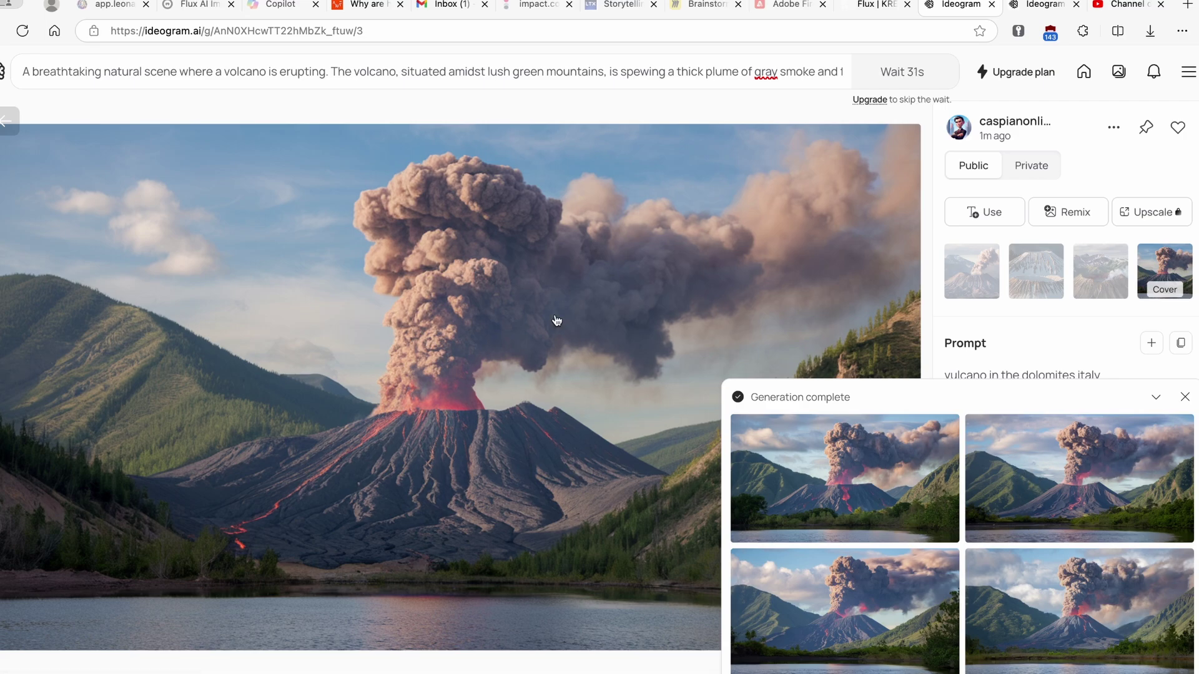
View the first remixed variant full size, then go back and switch to My images
click(884, 488)
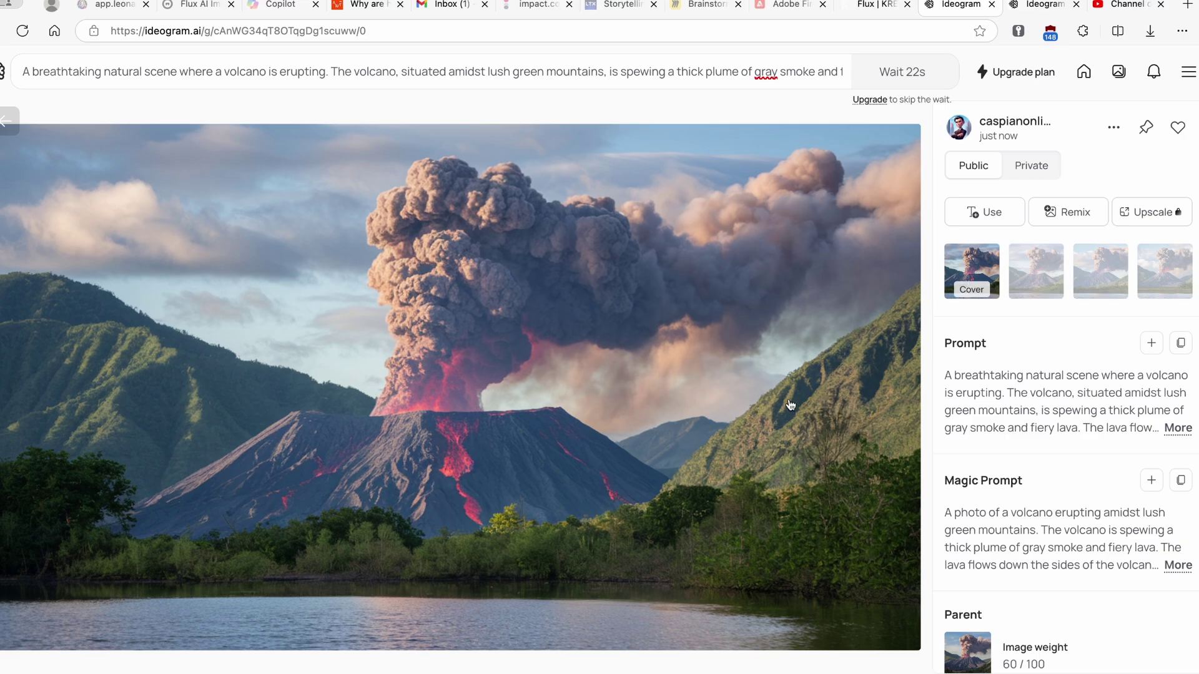
click(11, 116)
click(13, 120)
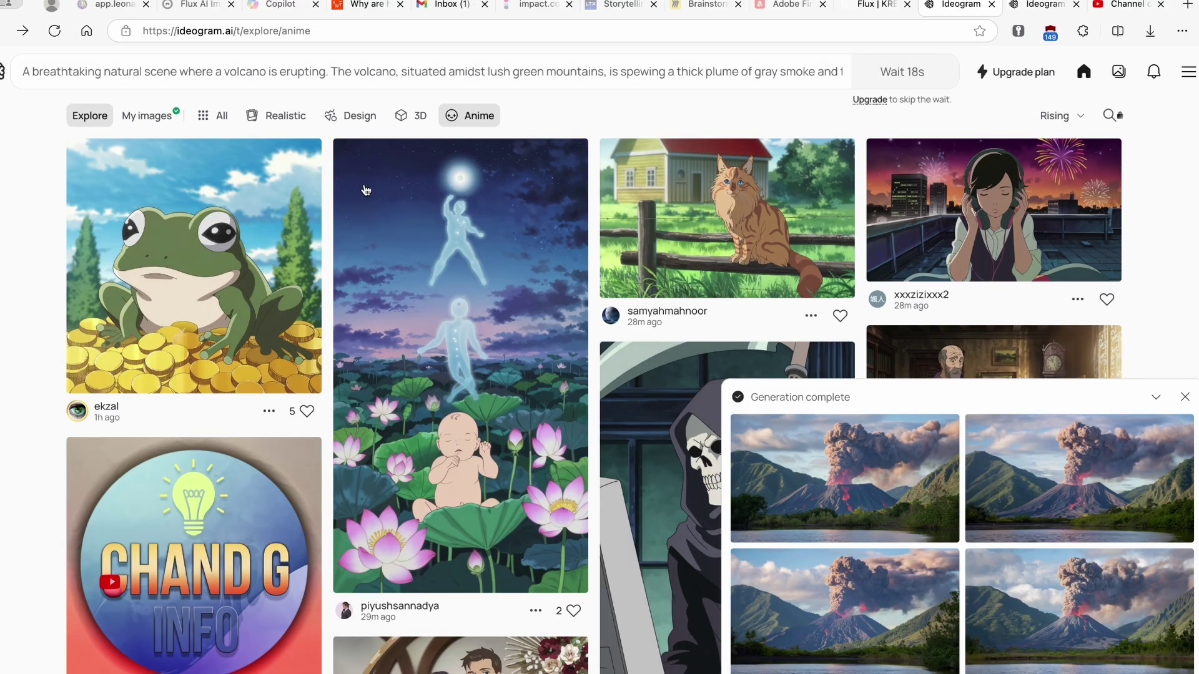
click(161, 117)
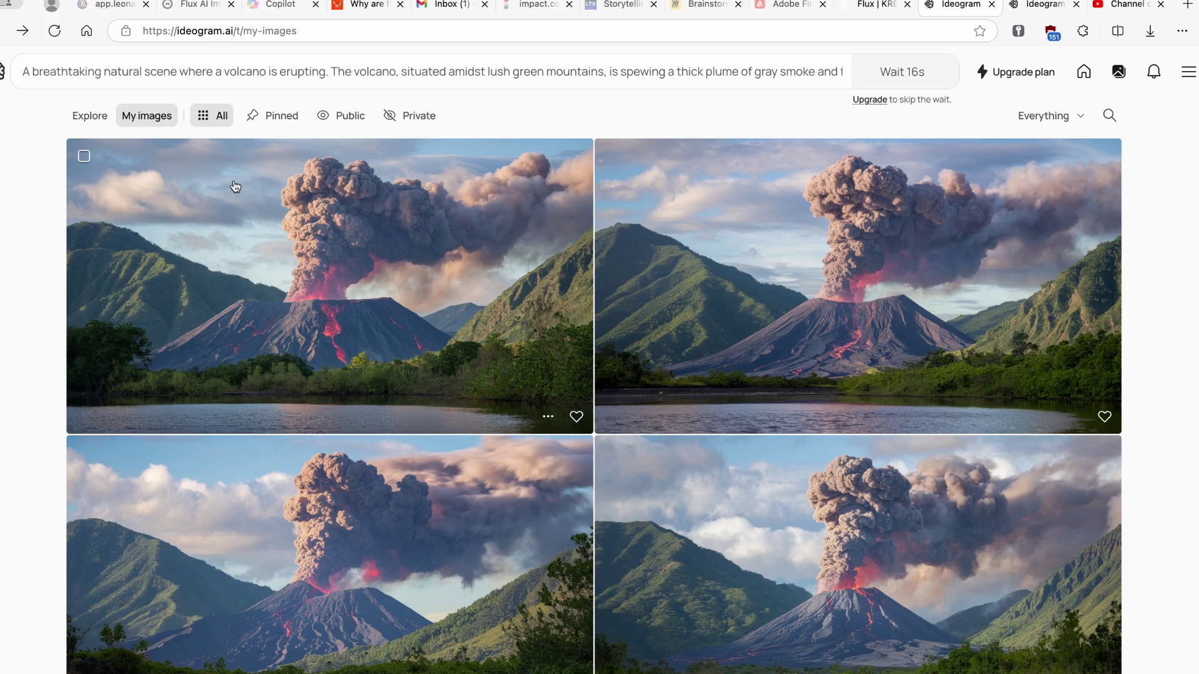
Browse the My images grid to locate the four remixed lake-eruption images
scroll(763, 289, down, 4)
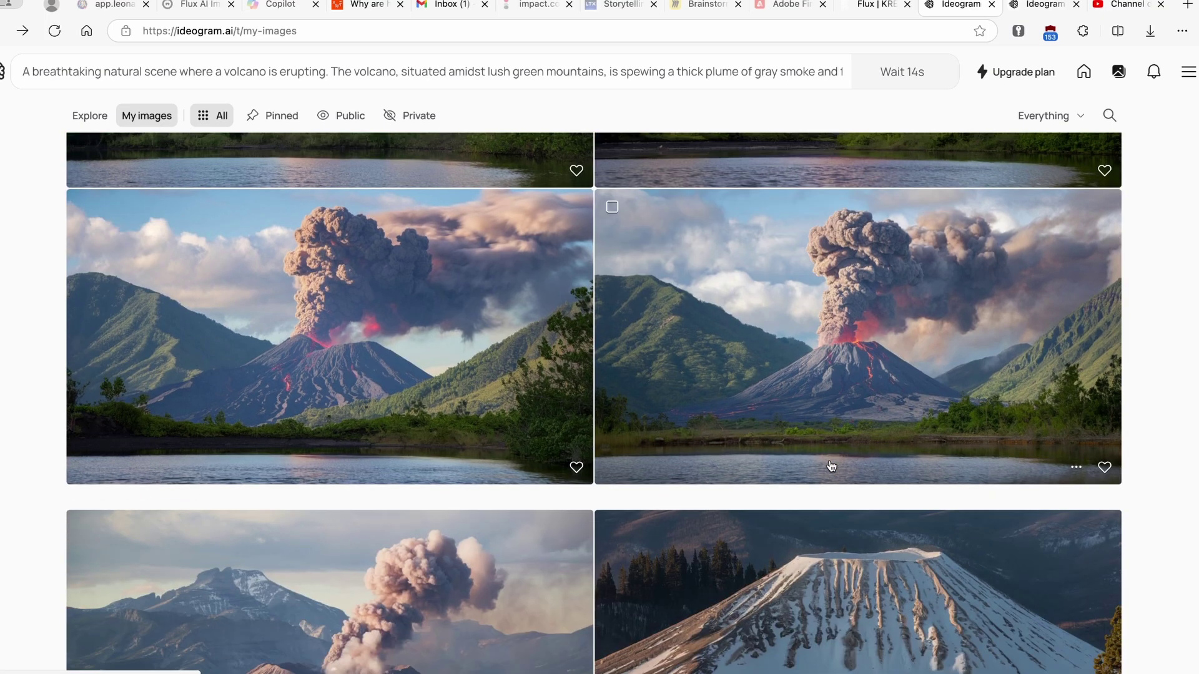
scroll(831, 466, down, 2)
scroll(749, 354, up, 3)
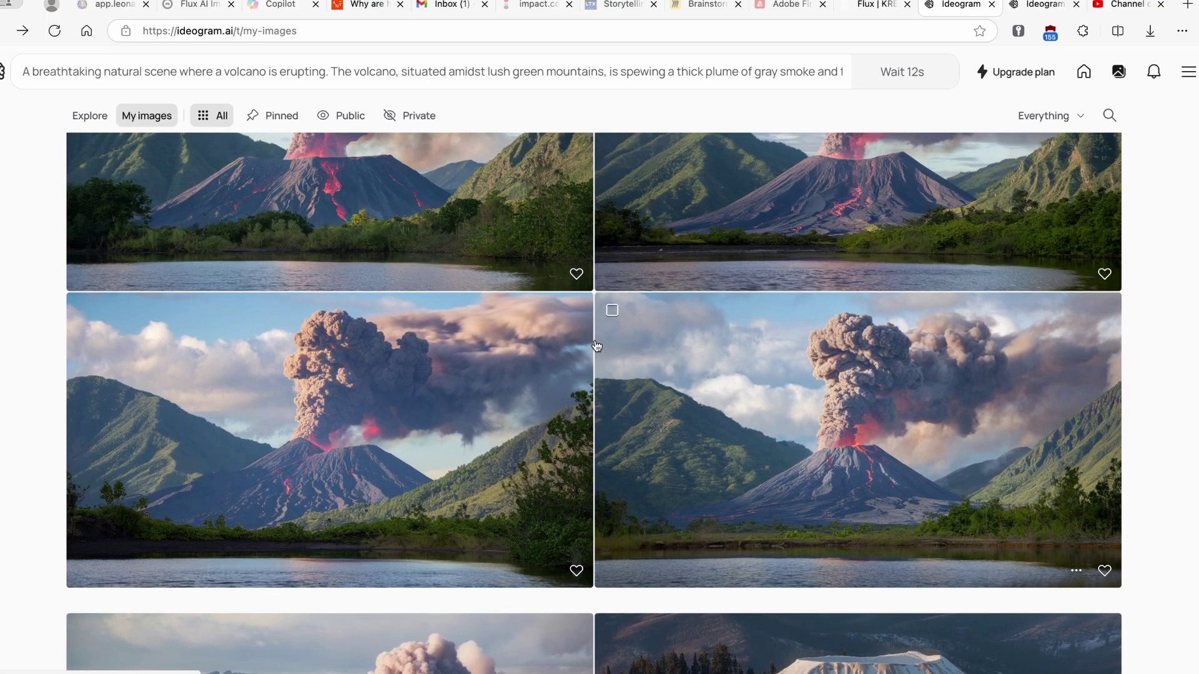
scroll(600, 349, up, 2)
scroll(696, 428, down, 12)
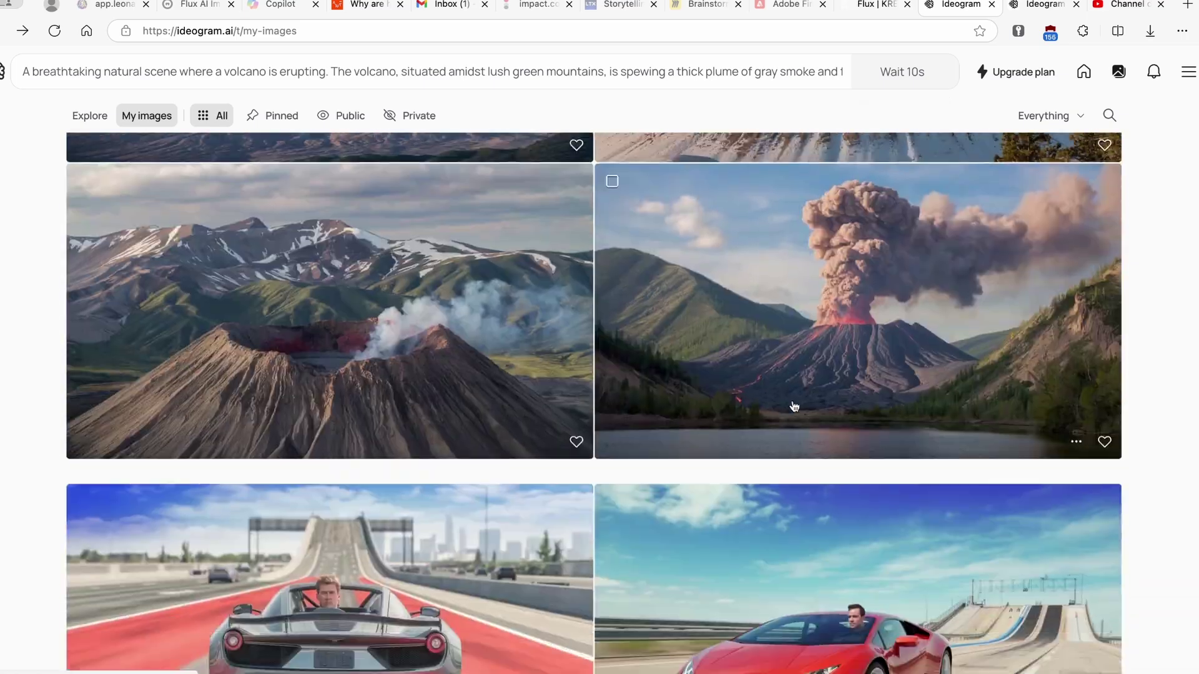
scroll(808, 372, up, 15)
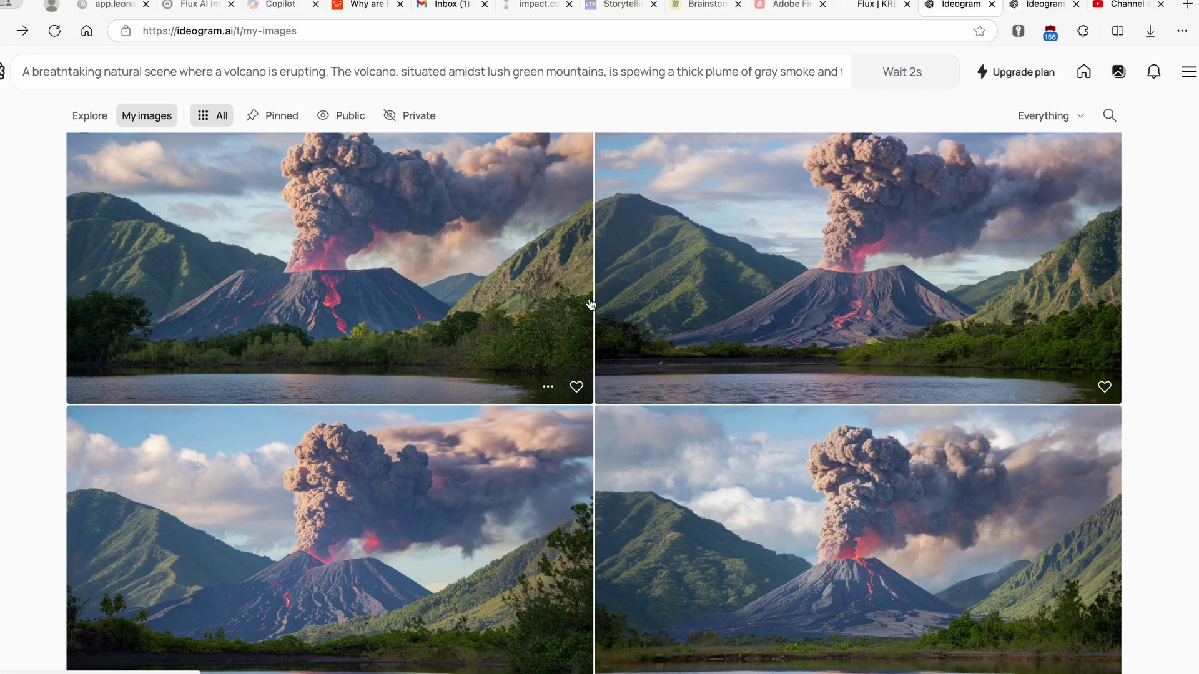
Open a remixed volcano variant and download it as a 70% quality JPEG
click(474, 535)
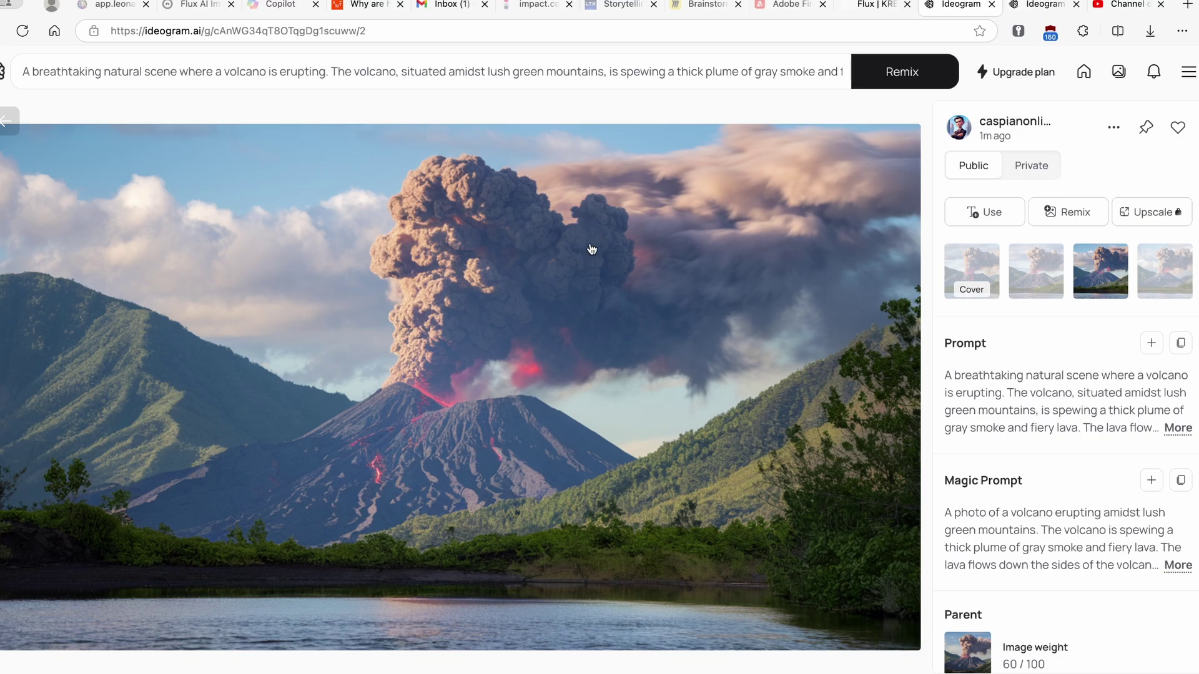
click(1115, 128)
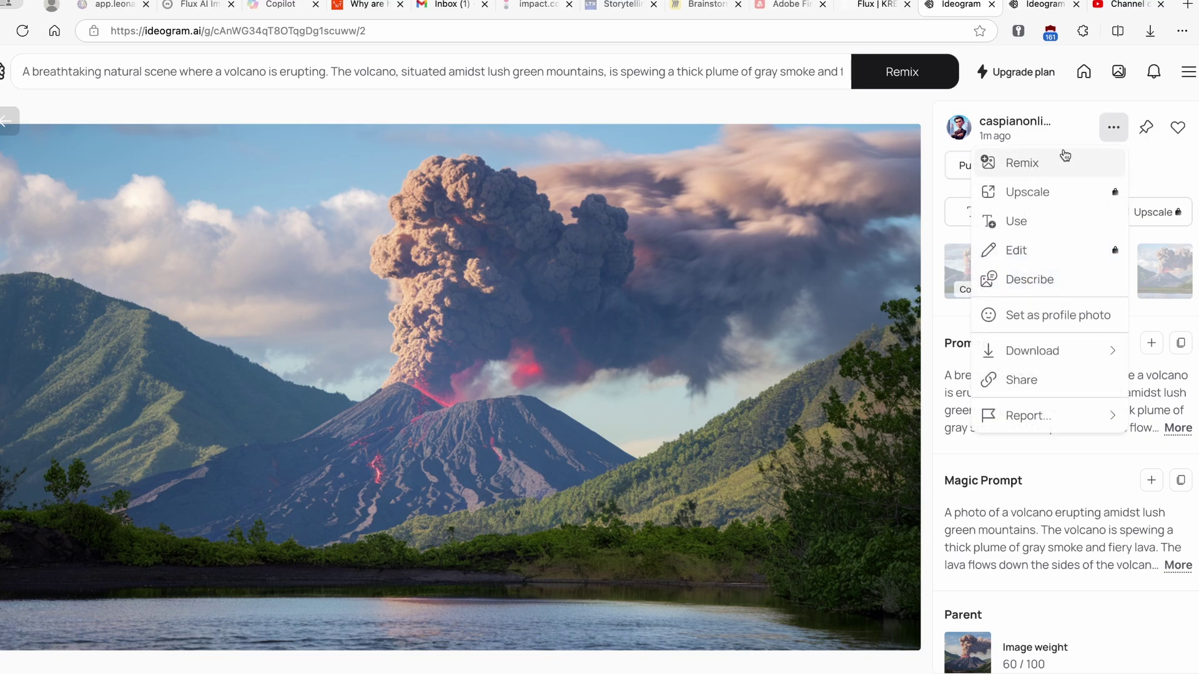
mouse_move(1048, 361)
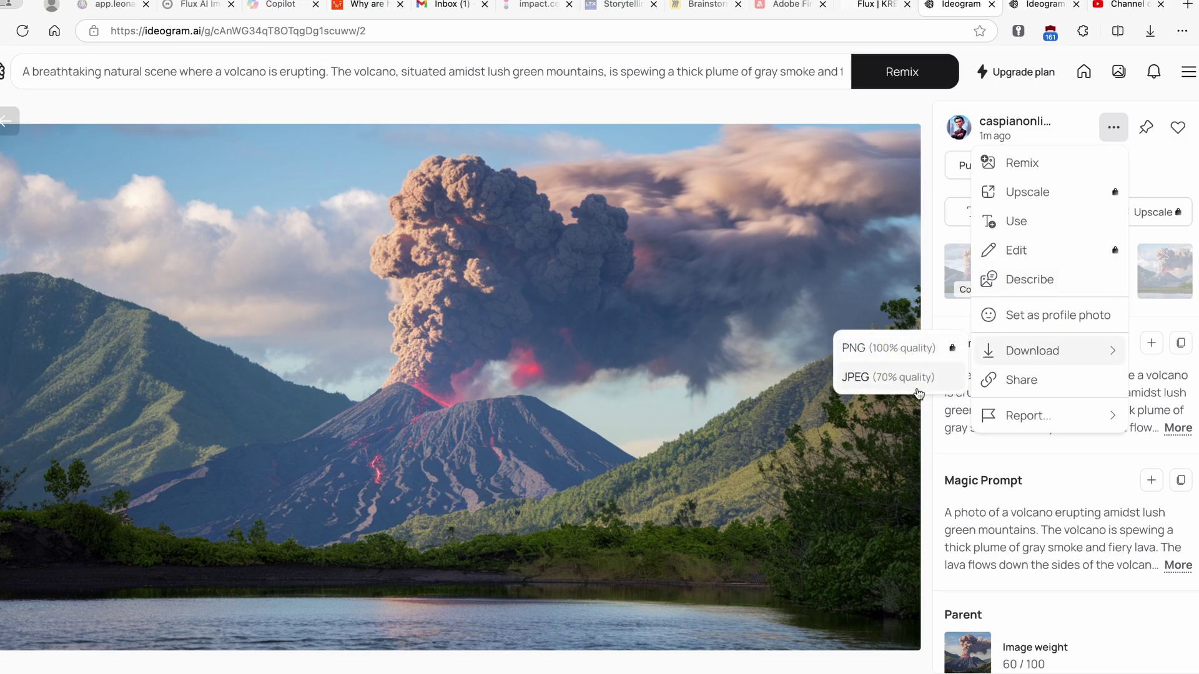
click(1087, 533)
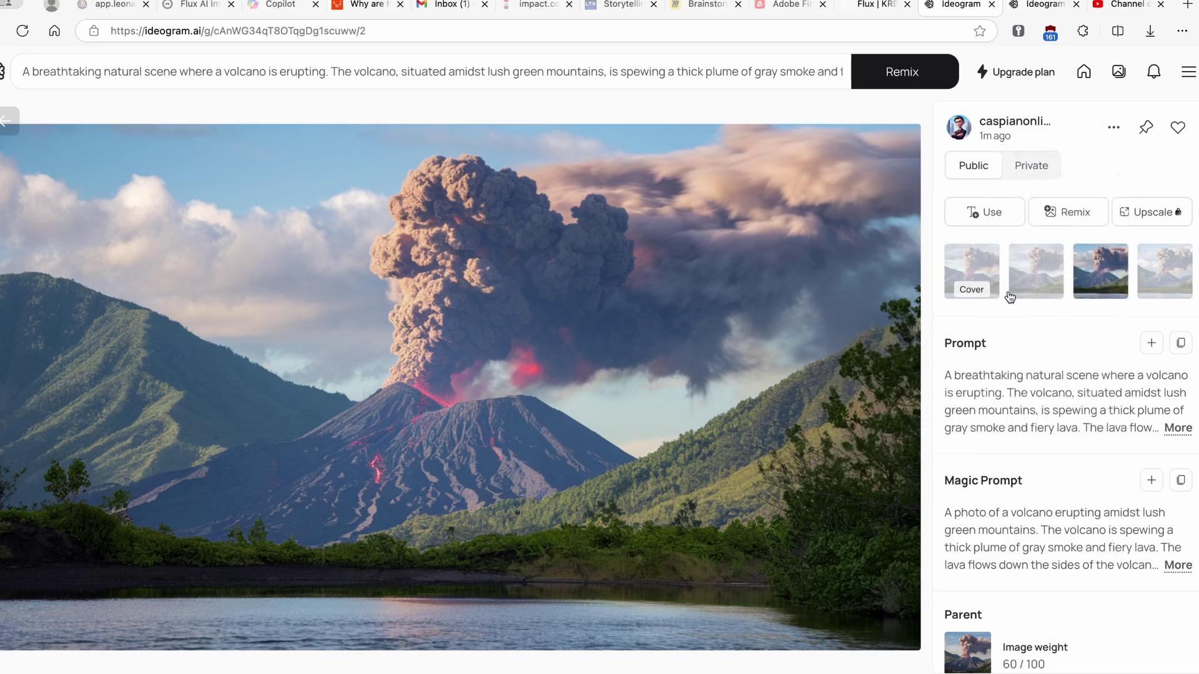
Close the image view with Escape and scroll through the Rising-sorted Explore feed
key(Escape)
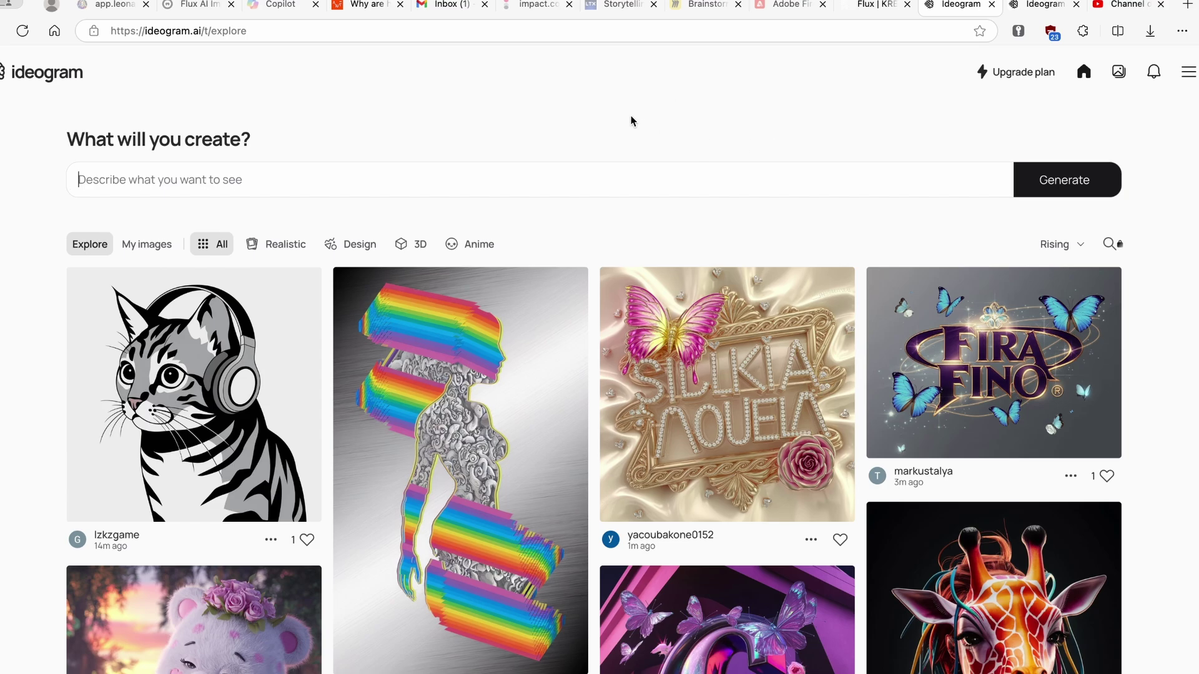
scroll(631, 119, down, 4)
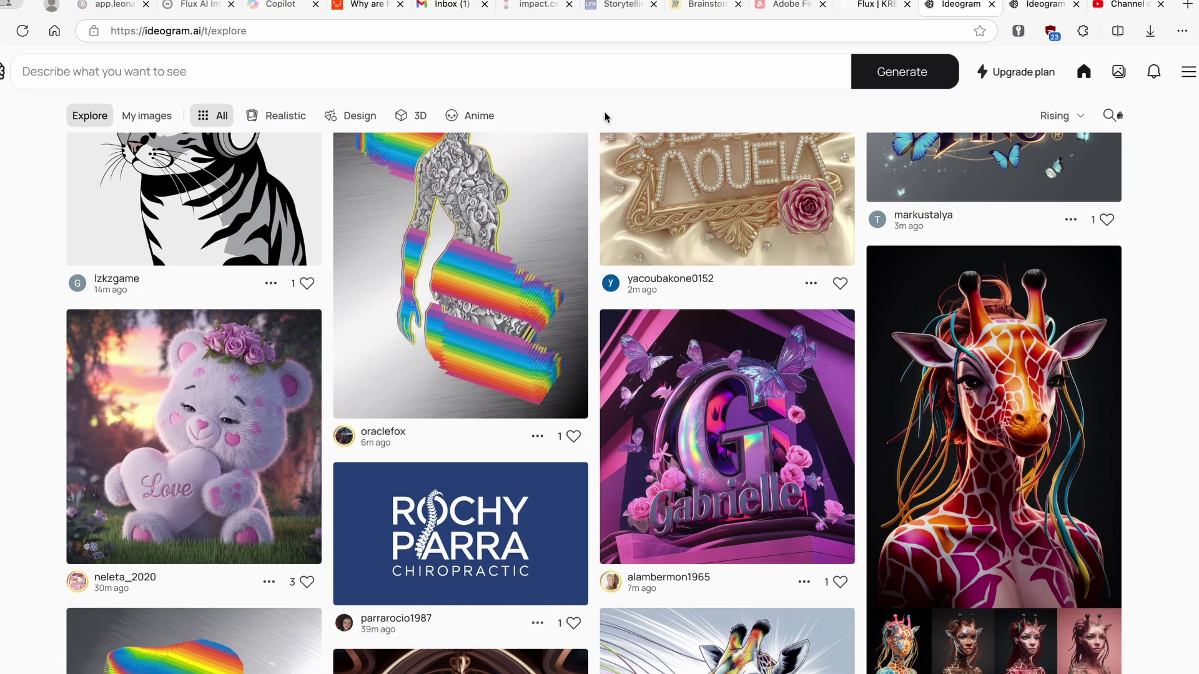
scroll(615, 125, up, 4)
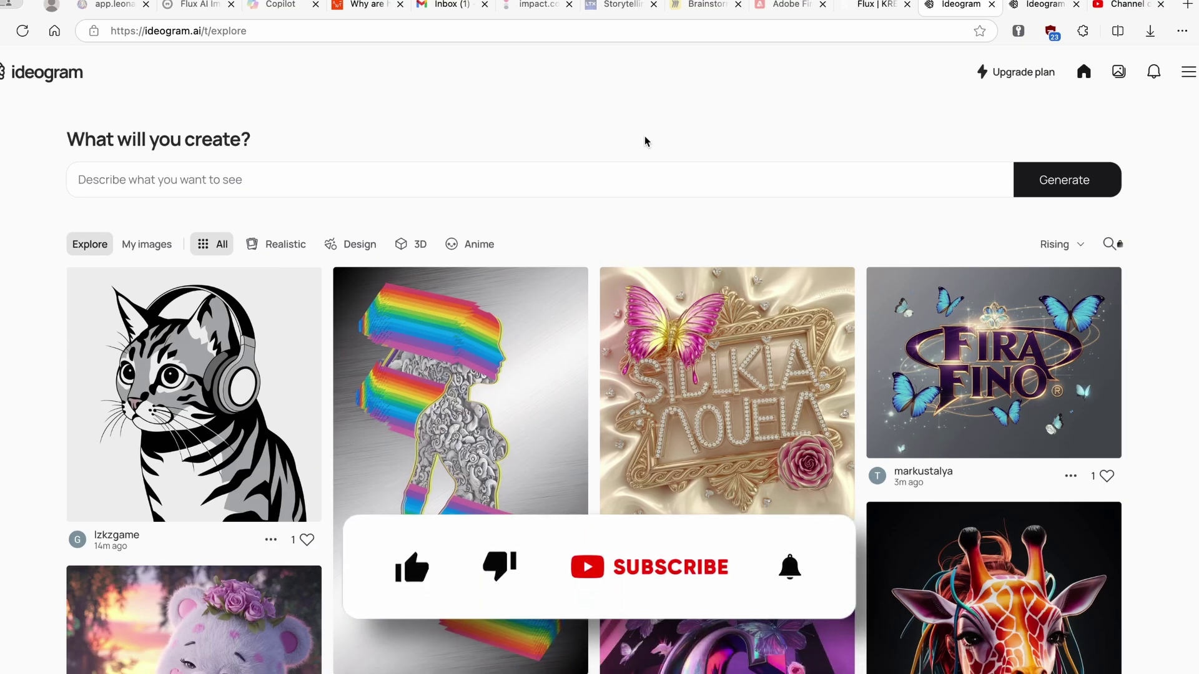